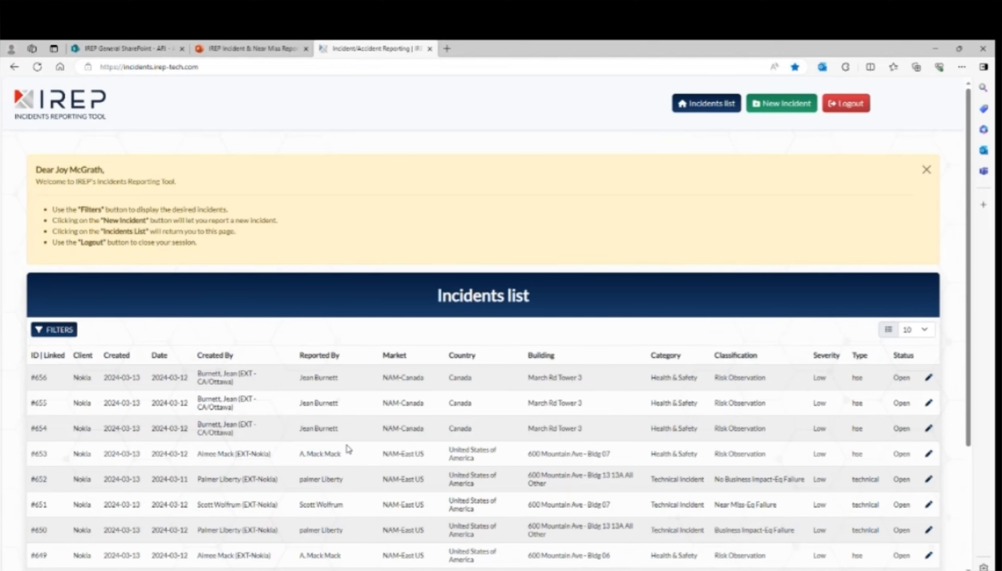
# - Uncheck the Technical type in the incident filters so only HSE incidents (302 entries) remain
pyautogui.scroll(-4, 363, 420)
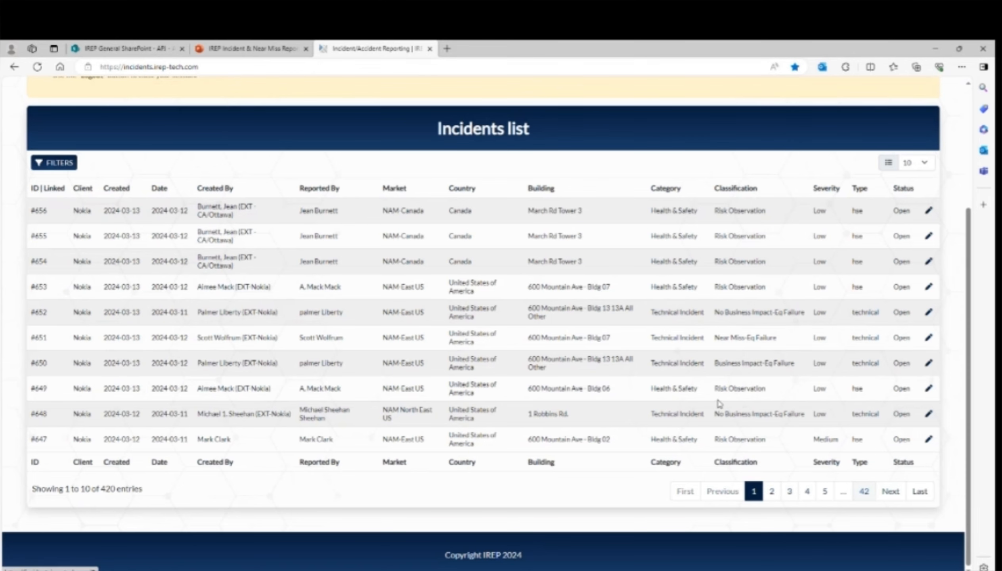
pyautogui.scroll(4, 545, 355)
pyautogui.scroll(-2, 547, 358)
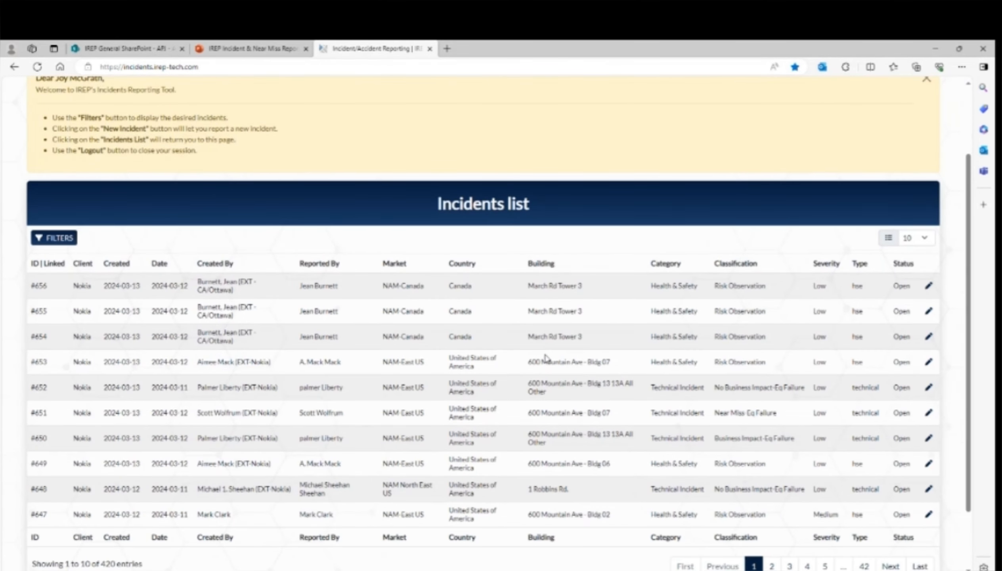
pyautogui.scroll(-2, 503, 307)
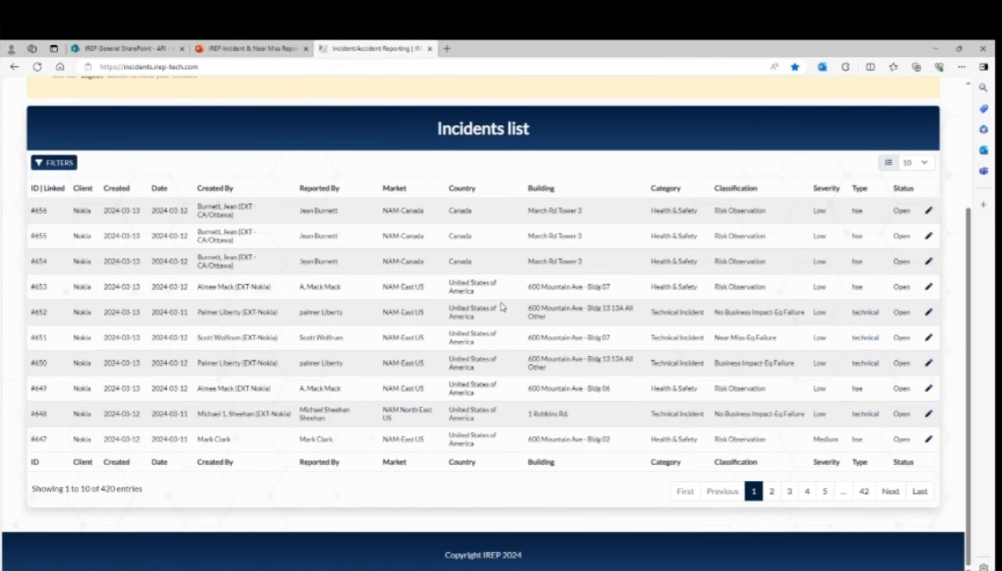
pyautogui.click(47, 170)
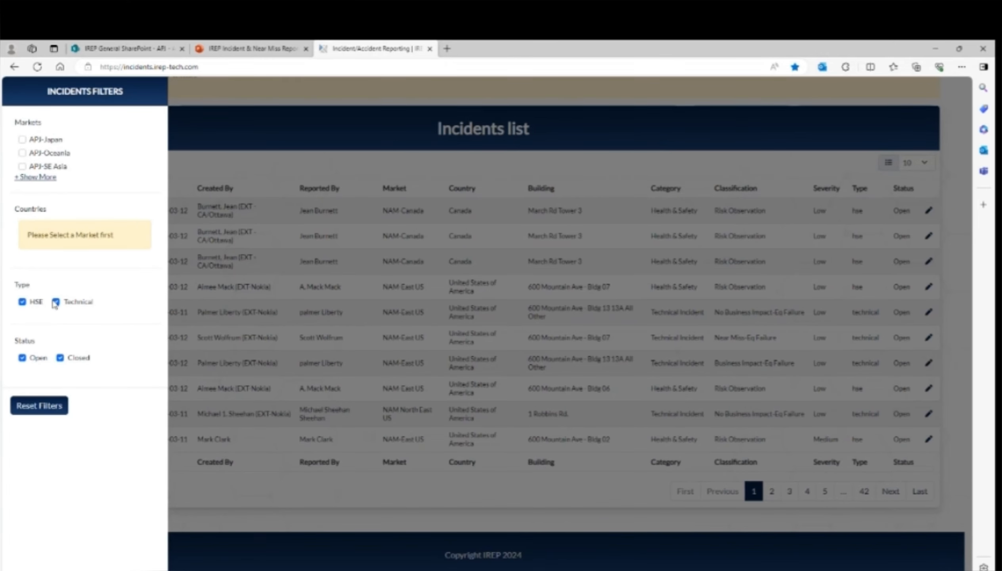
pyautogui.click(56, 302)
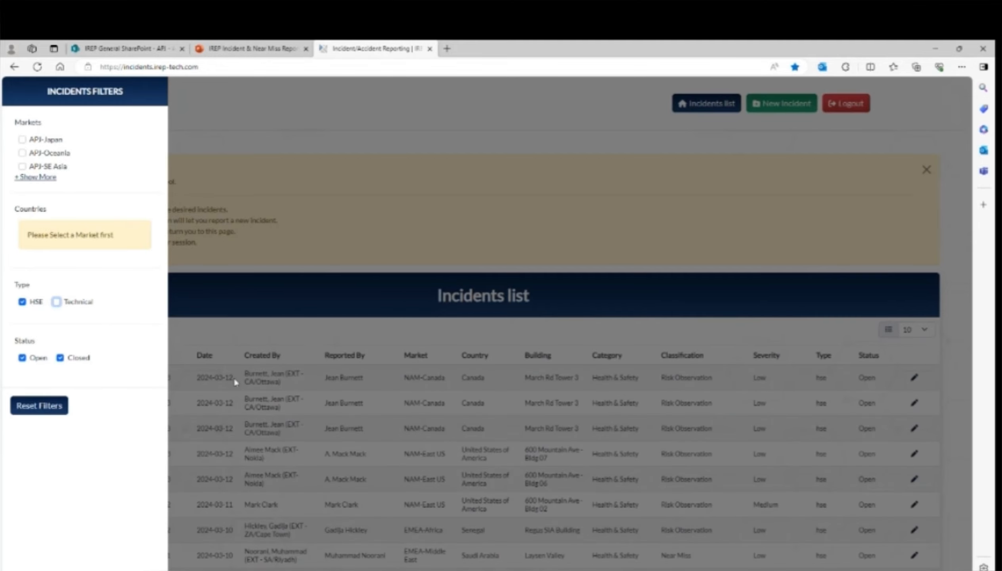
pyautogui.click(314, 341)
pyautogui.scroll(-4, 380, 342)
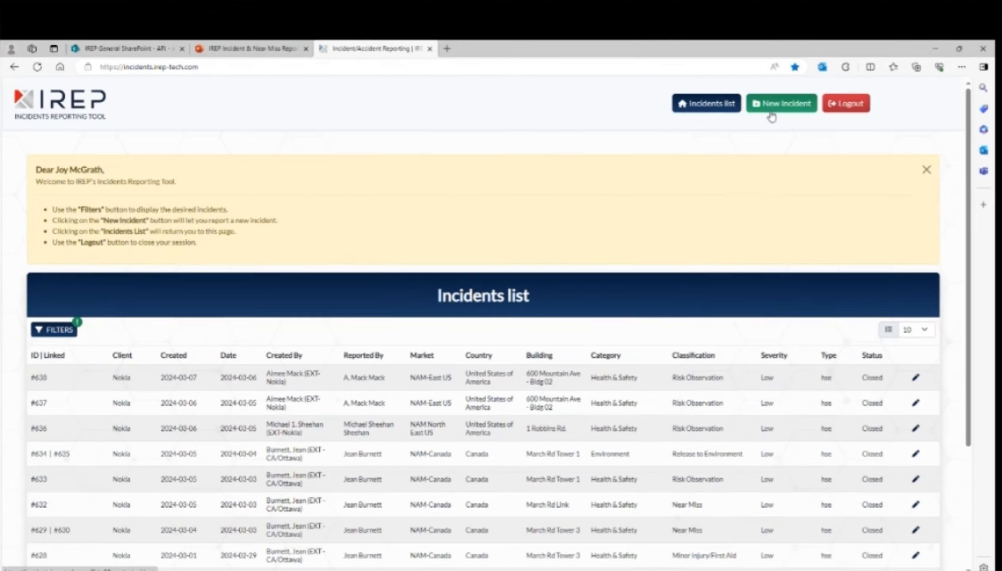
# - Start a new incident report to reach the HSE or Technical incident type choice
pyautogui.click(772, 113)
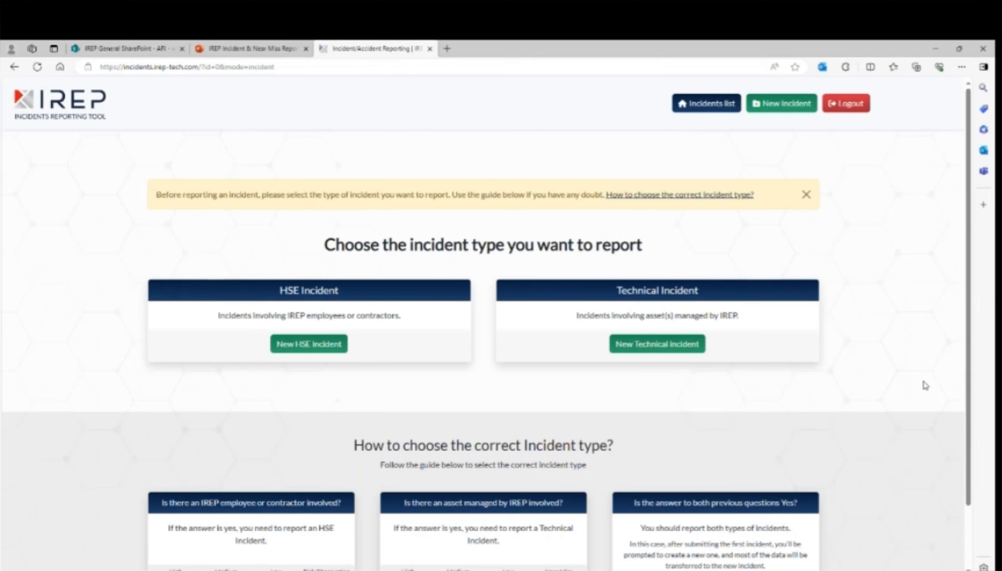
pyautogui.scroll(-2, 775, 387)
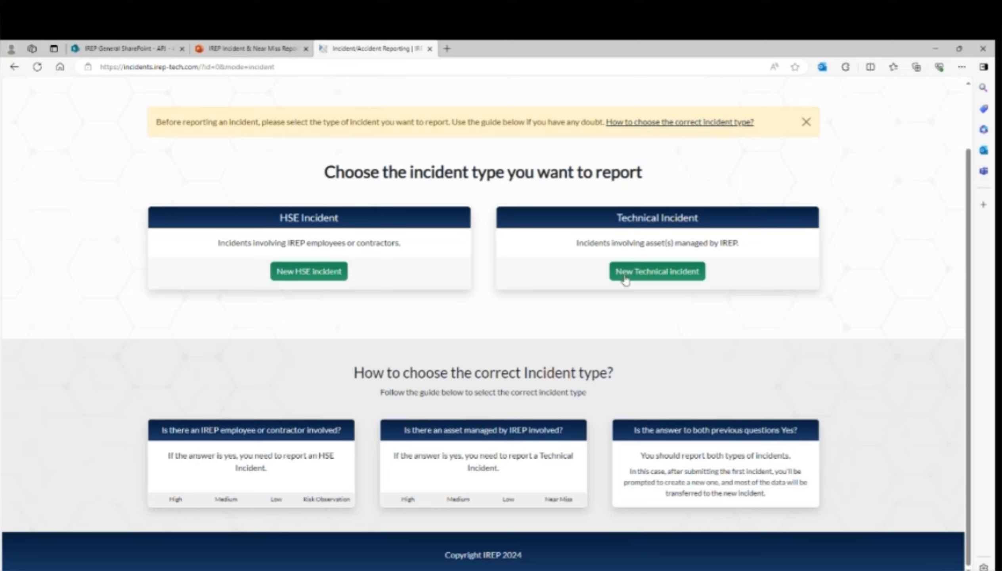
# - Choose New HSE incident to open the empty HSE incident reporting form
pyautogui.click(320, 277)
pyautogui.scroll(-5, 863, 351)
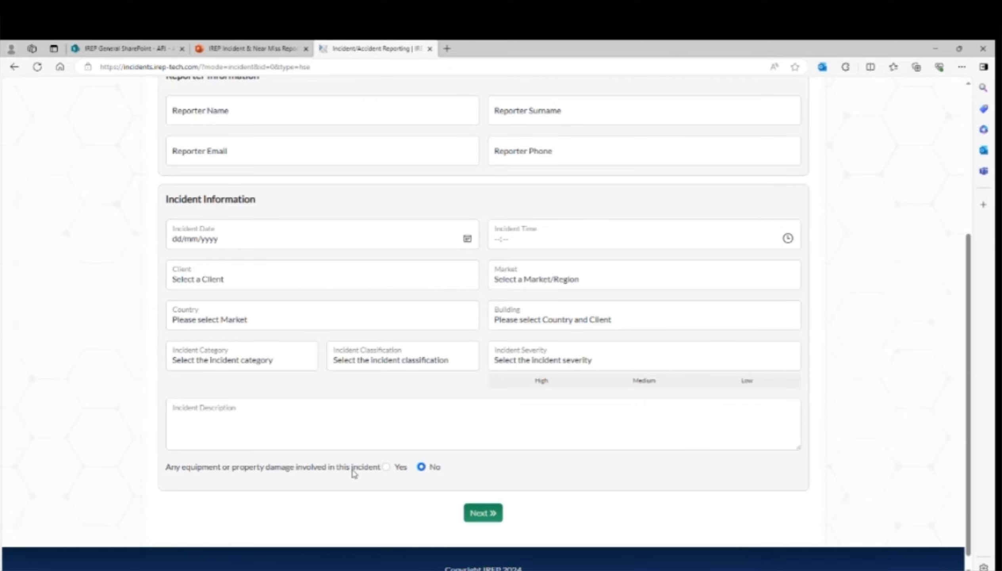
pyautogui.scroll(4, 841, 224)
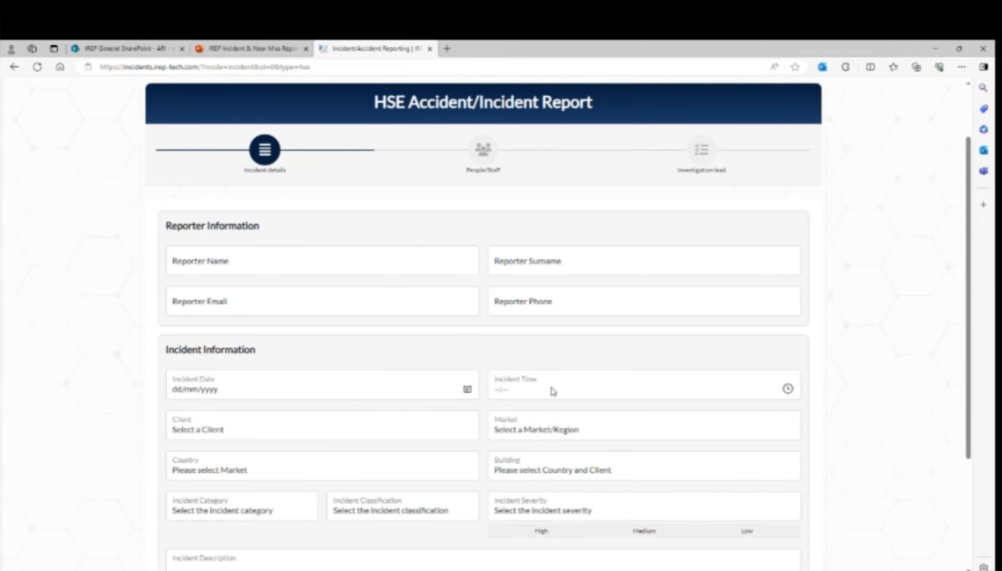
pyautogui.scroll(-2, 839, 385)
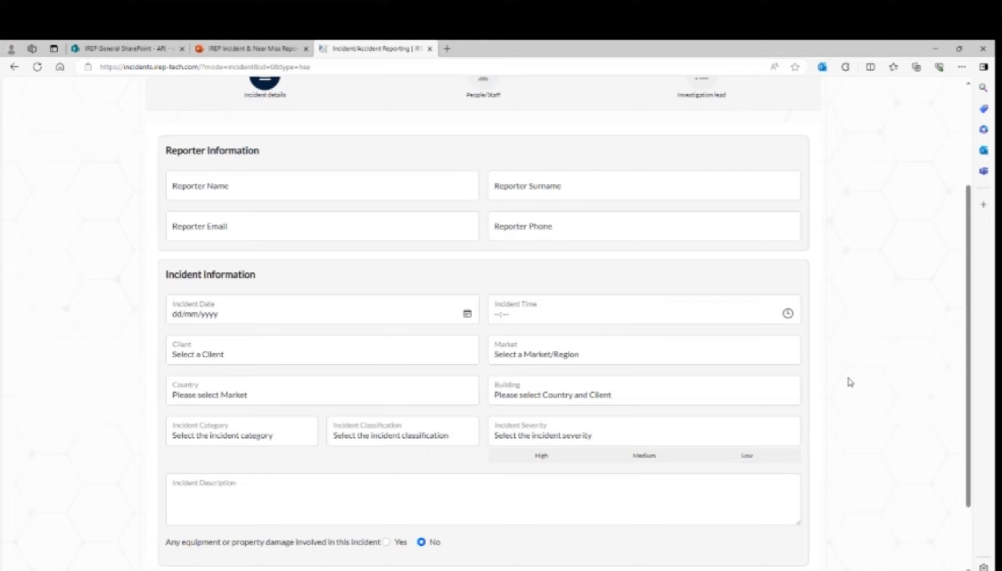
# - Enter the reporter's first name and surname, then autofill their e-mail and phone
pyautogui.click(348, 191)
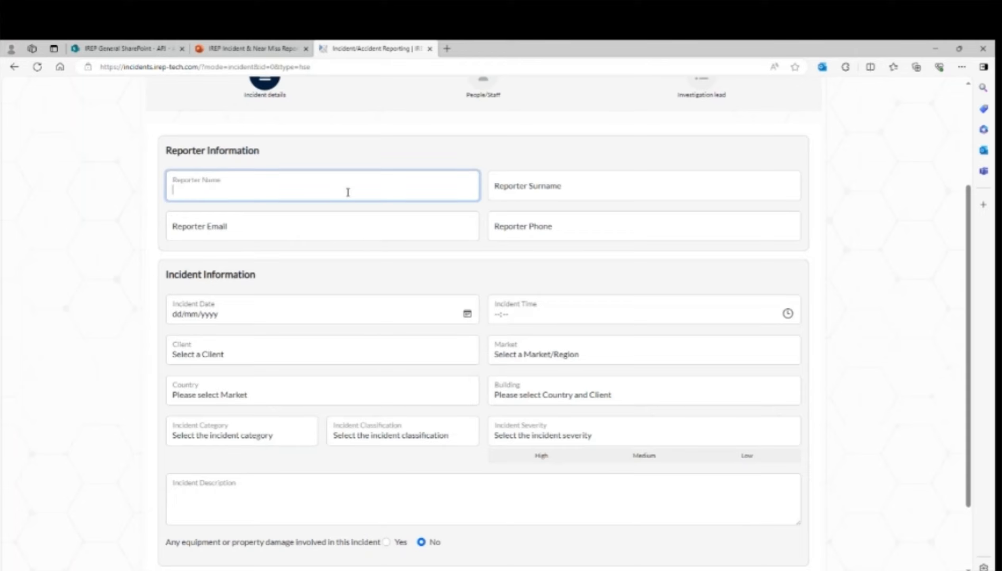
pyautogui.click(526, 182)
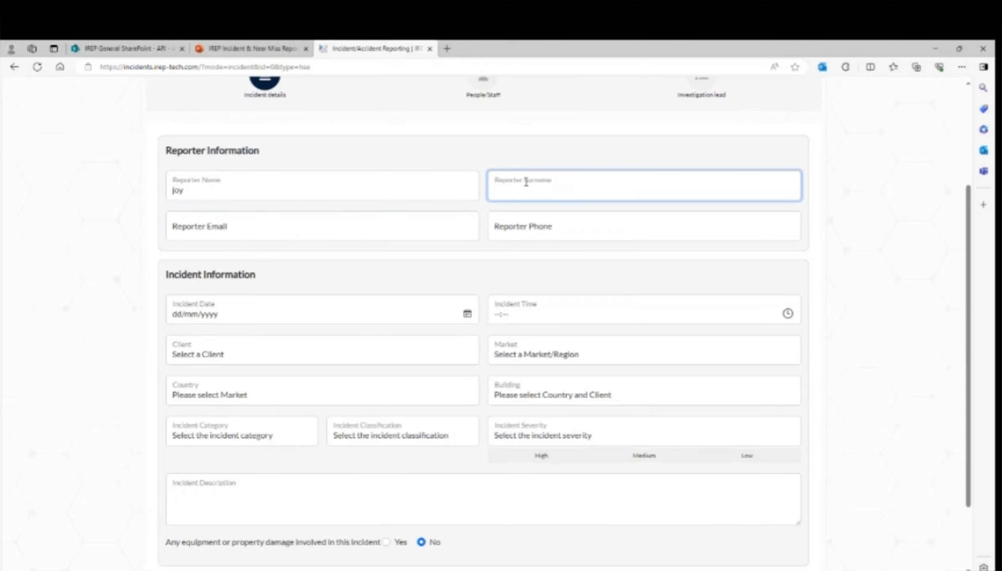
pyautogui.click(327, 231)
pyautogui.click(257, 271)
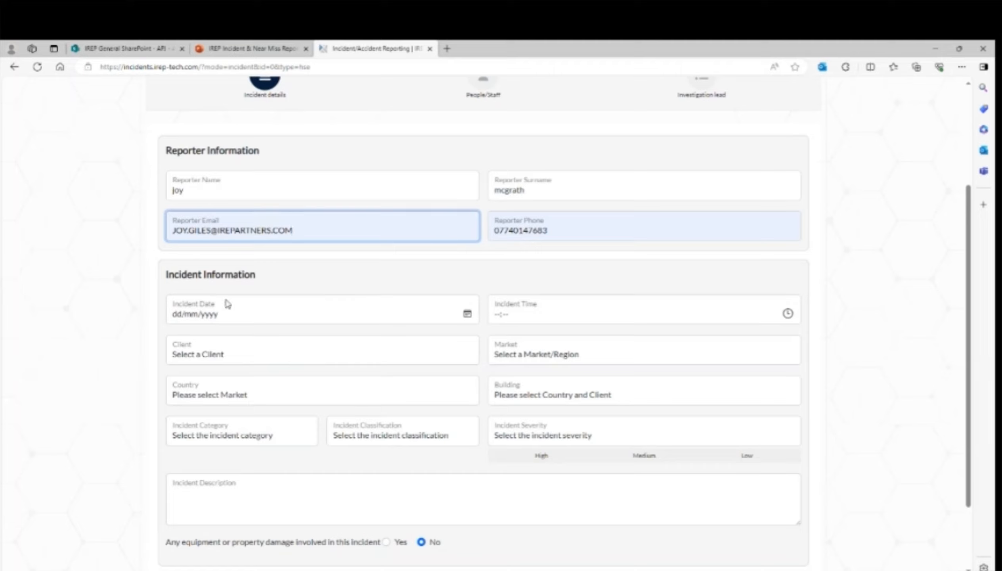
# - Set the incident date to 14/03/2024 and the time to 07:19
pyautogui.click(467, 313)
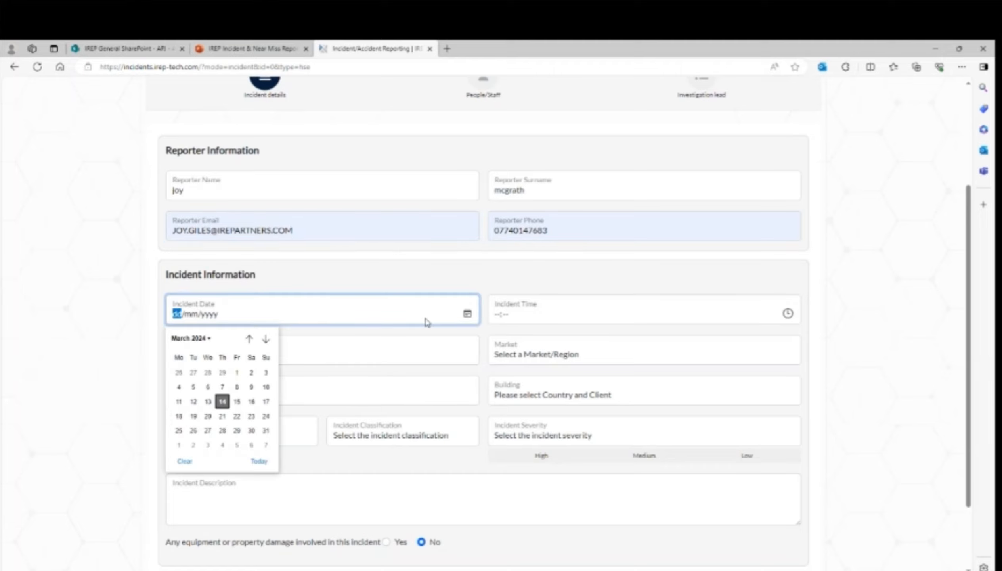
pyautogui.click(222, 401)
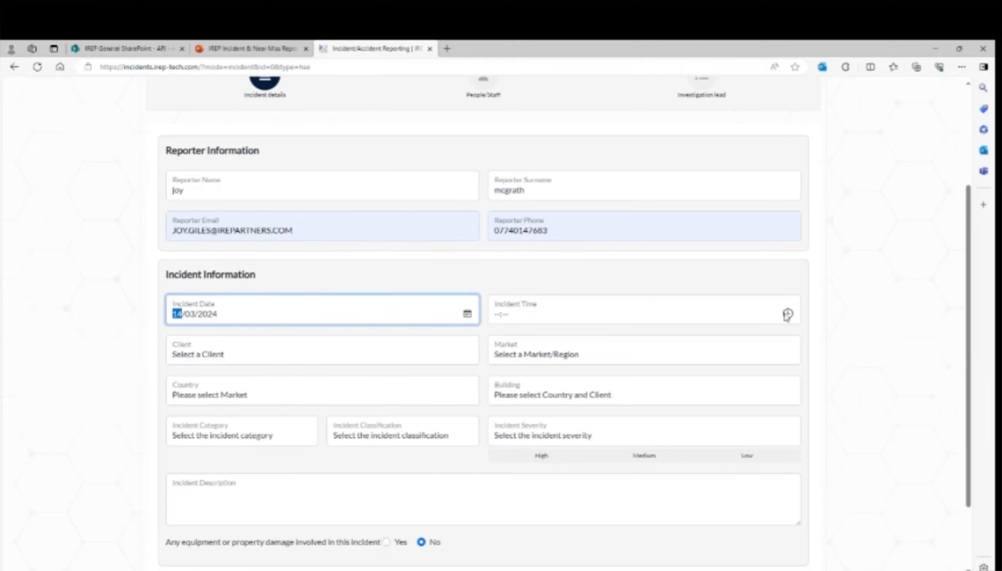
pyautogui.click(787, 314)
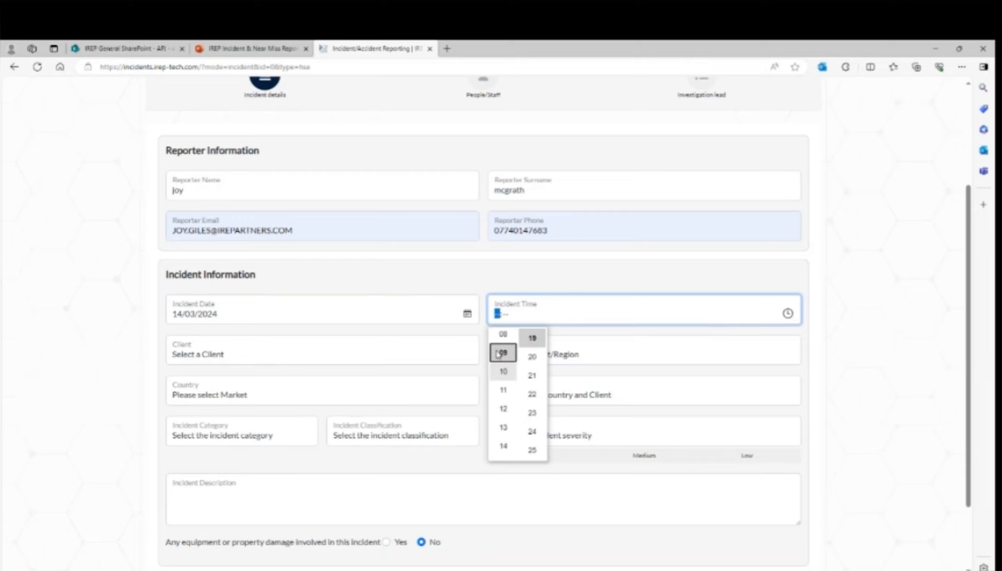
pyautogui.scroll(1, 498, 354)
pyautogui.click(499, 354)
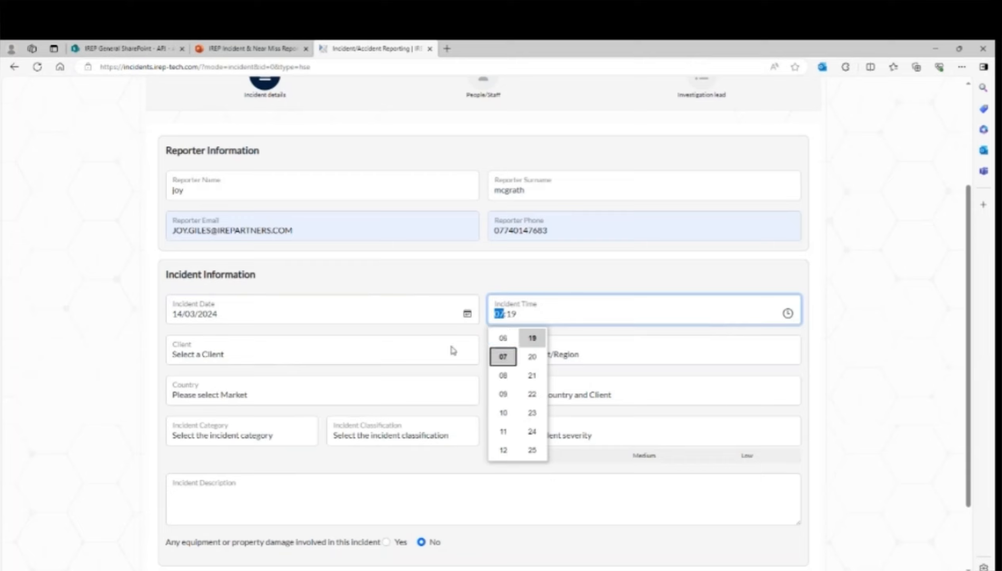
pyautogui.click(315, 355)
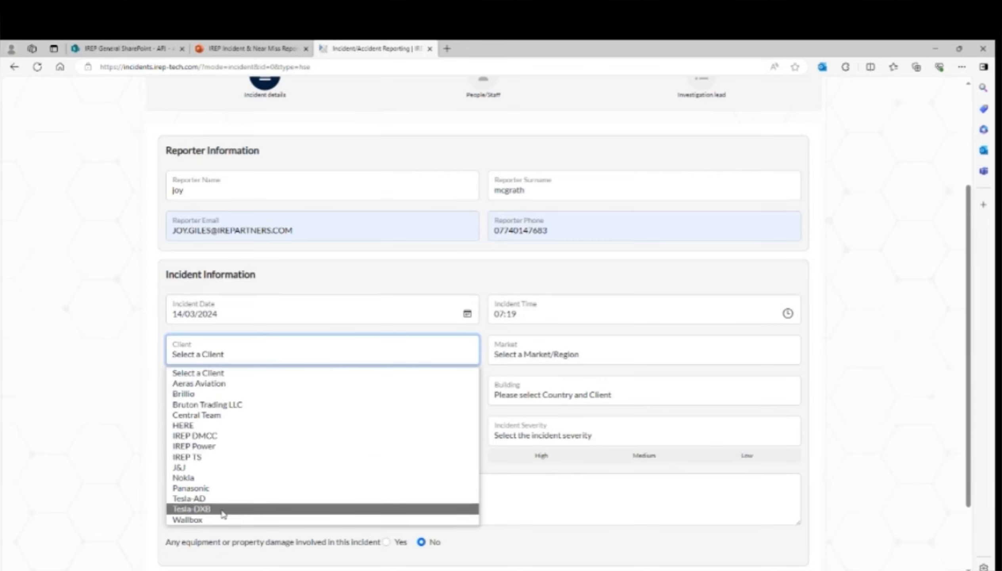
# - Choose client Nokia, market EMEA-NE Europe, country Latvia and building Teikums Gustava Zemgala
pyautogui.click(184, 477)
pyautogui.click(614, 350)
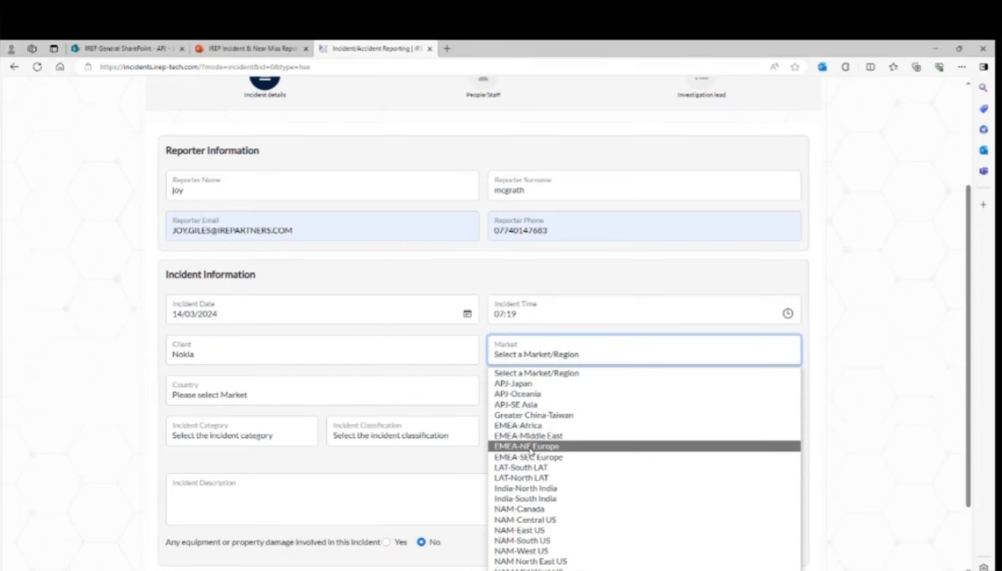
pyautogui.click(597, 445)
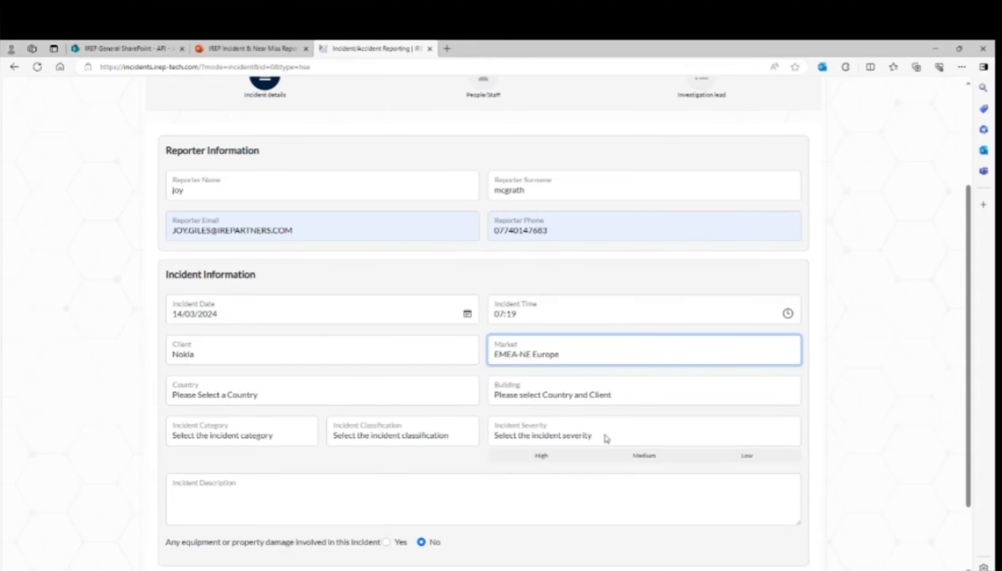
pyautogui.click(264, 396)
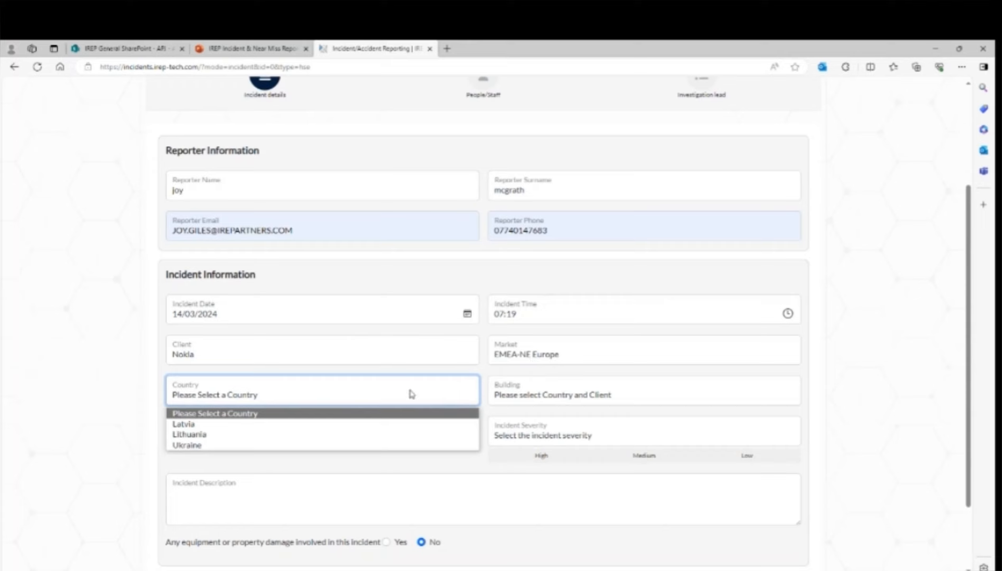
pyautogui.click(224, 424)
pyautogui.click(575, 392)
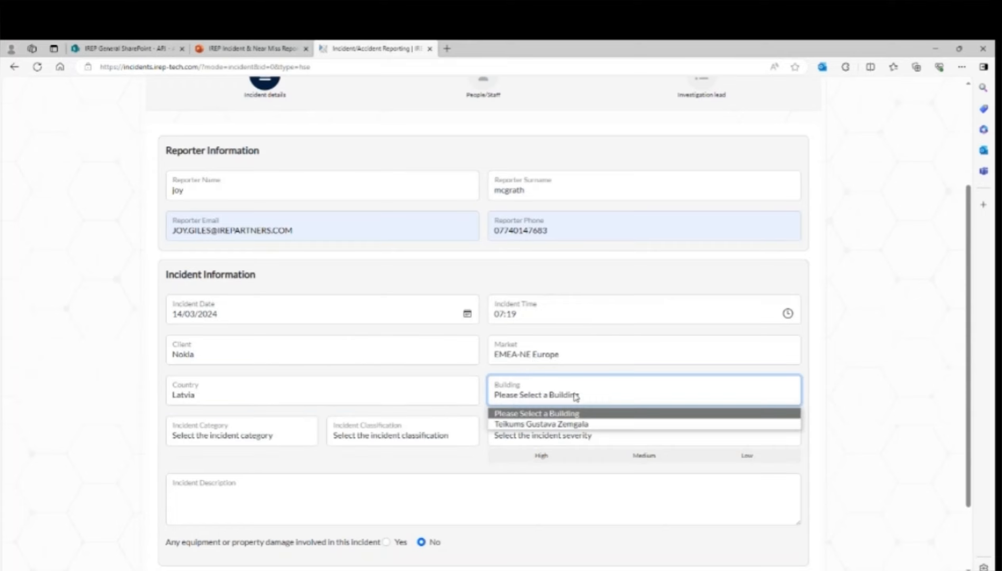
pyautogui.click(496, 424)
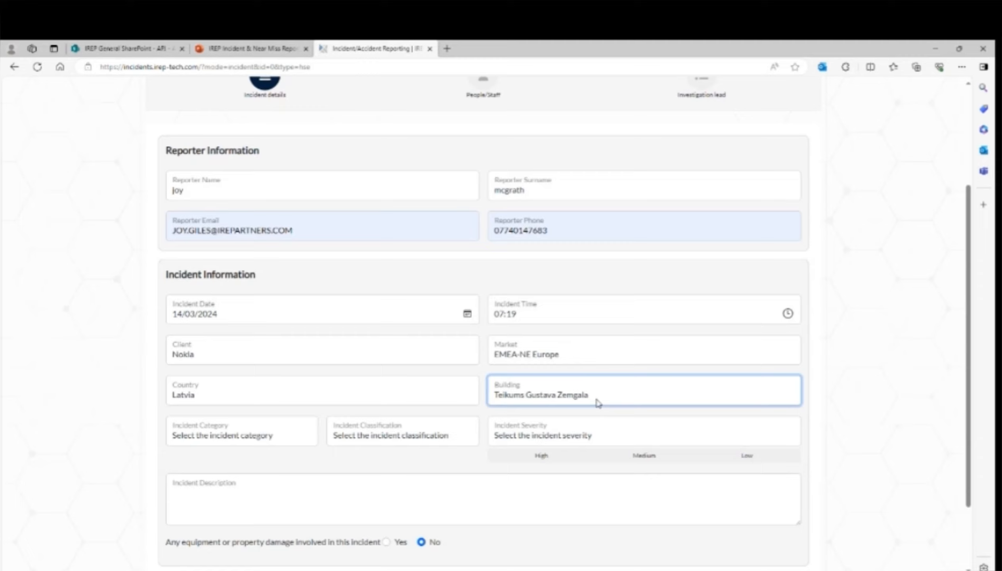
pyautogui.click(230, 435)
# - Pick Health & Safety as incident category and Risk Observation as incident classification
pyautogui.click(227, 467)
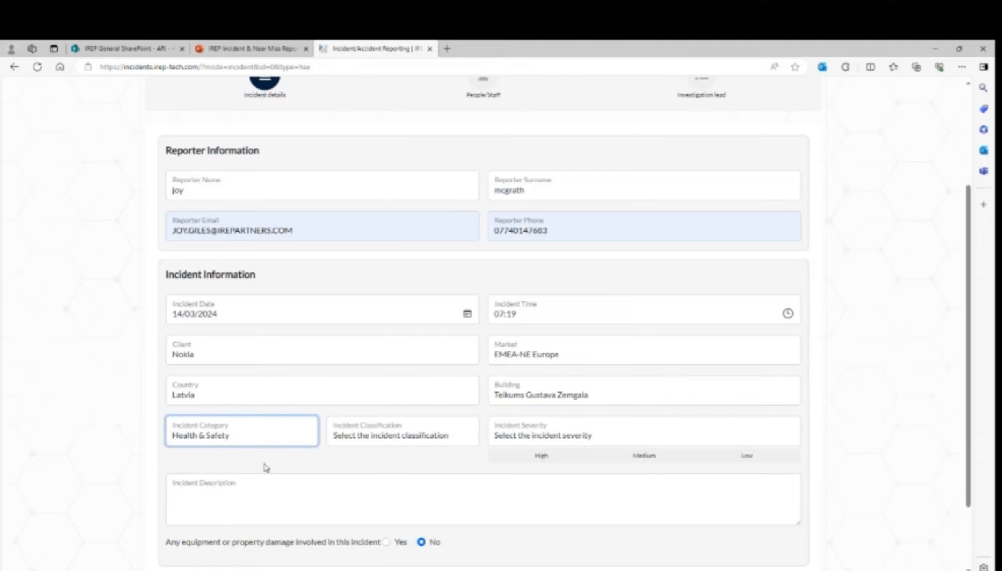
pyautogui.click(282, 437)
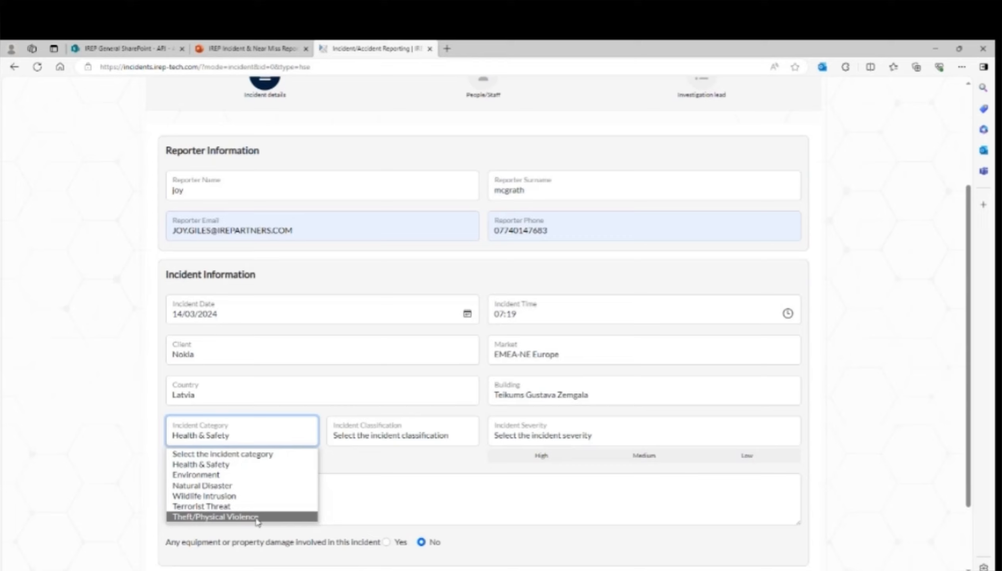
pyautogui.click(376, 467)
pyautogui.click(396, 436)
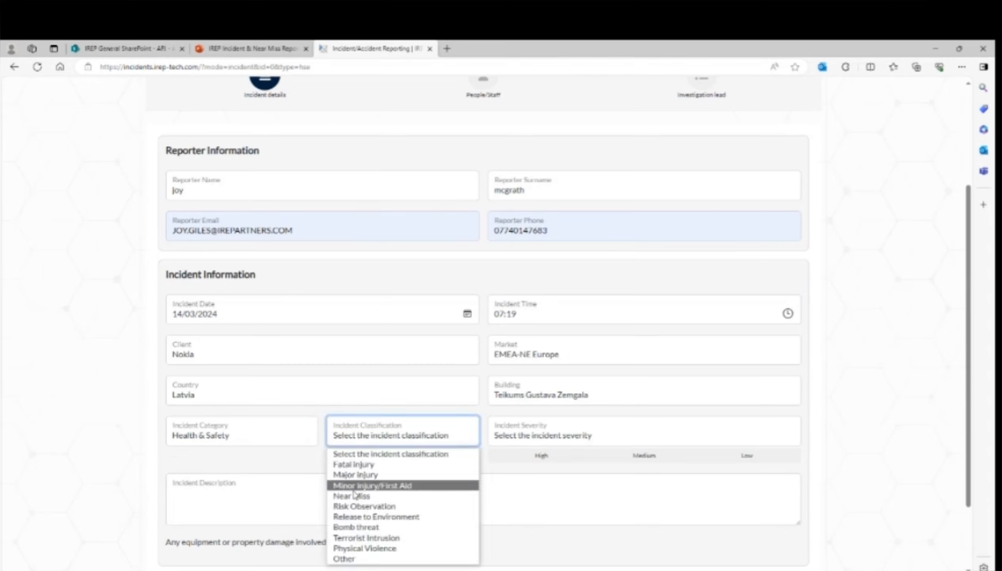
pyautogui.click(398, 507)
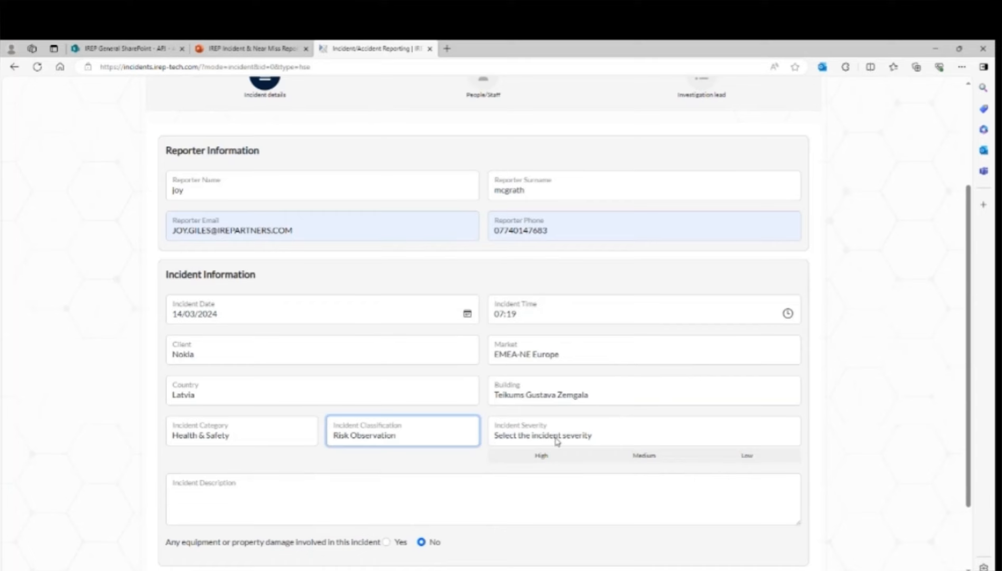
pyautogui.moveTo(540, 459)
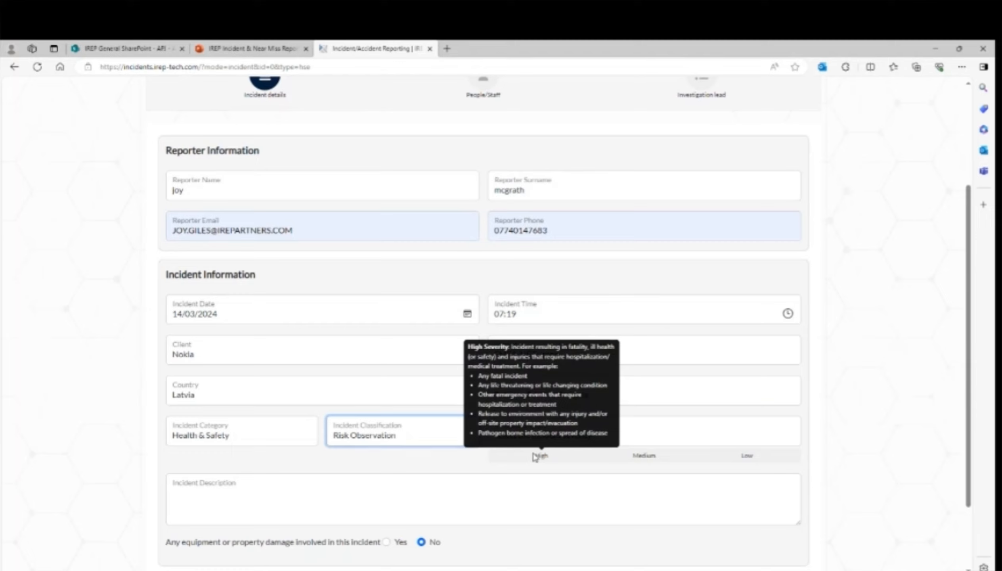
pyautogui.moveTo(632, 460)
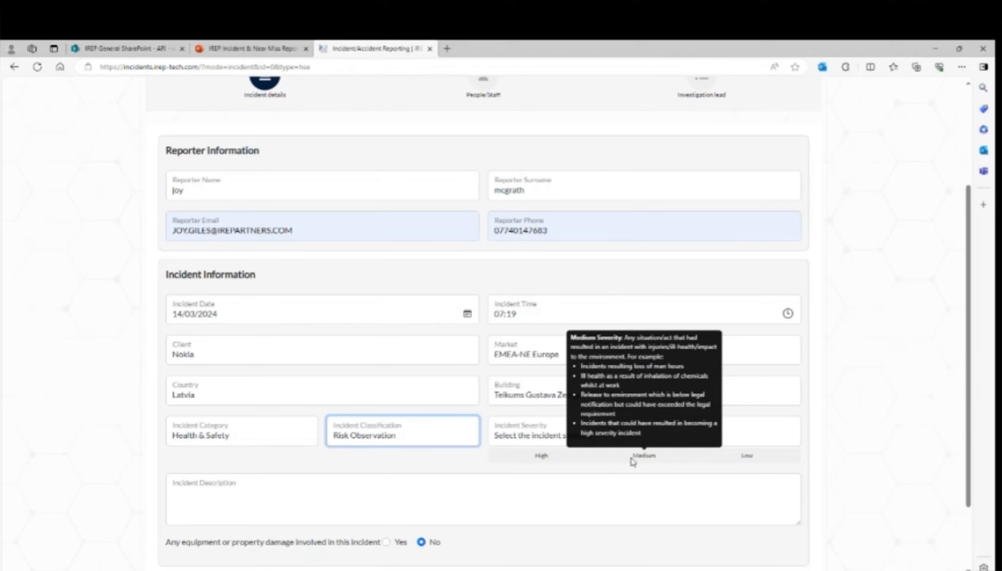
pyautogui.moveTo(747, 461)
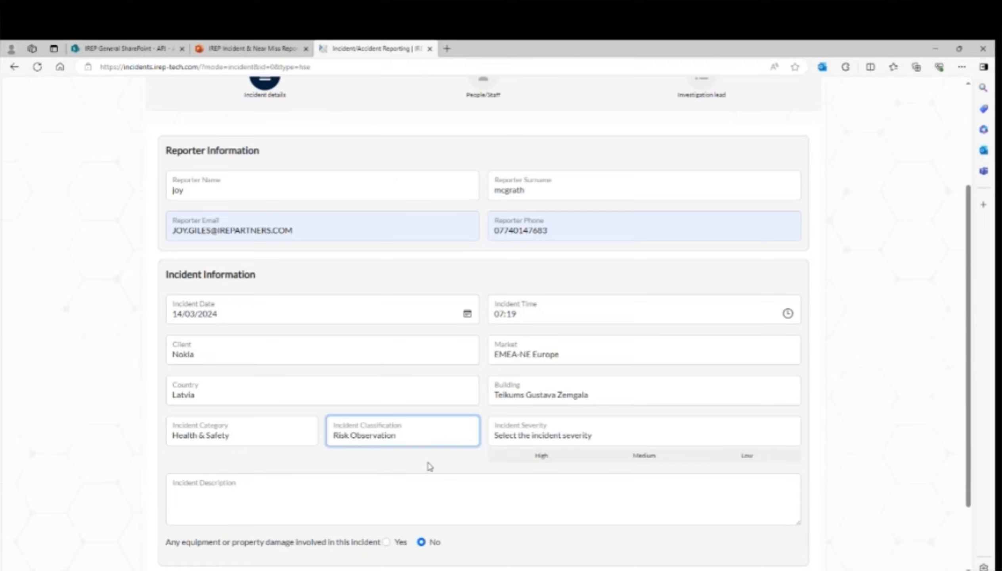
# - Type and then delete a placeholder description, attempt to advance, and dismiss the validation error
pyautogui.click(304, 488)
pyautogui.write('xxxxxxx')
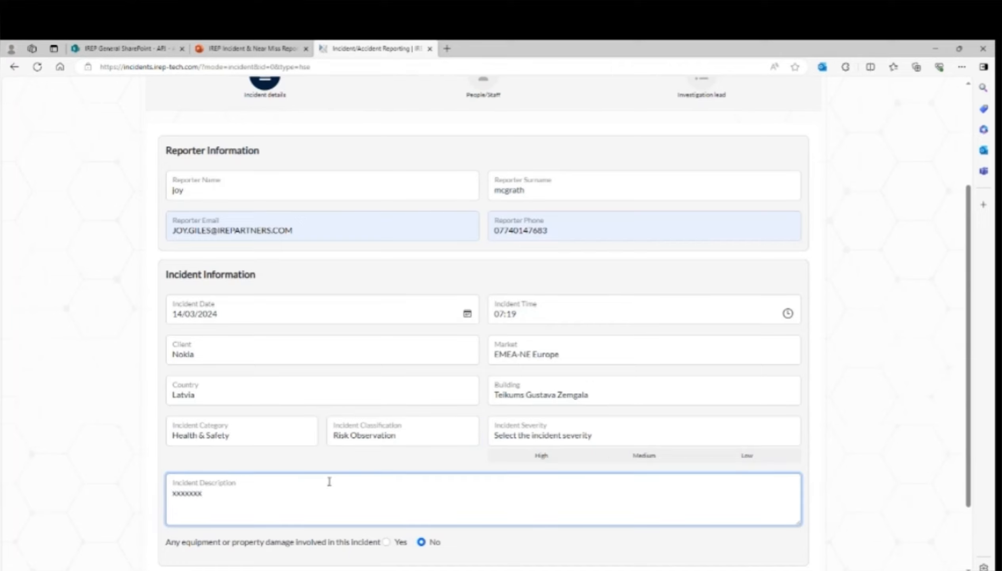
pyautogui.moveTo(219, 502); pyautogui.dragTo(160, 500)
pyautogui.press('BackSpace')
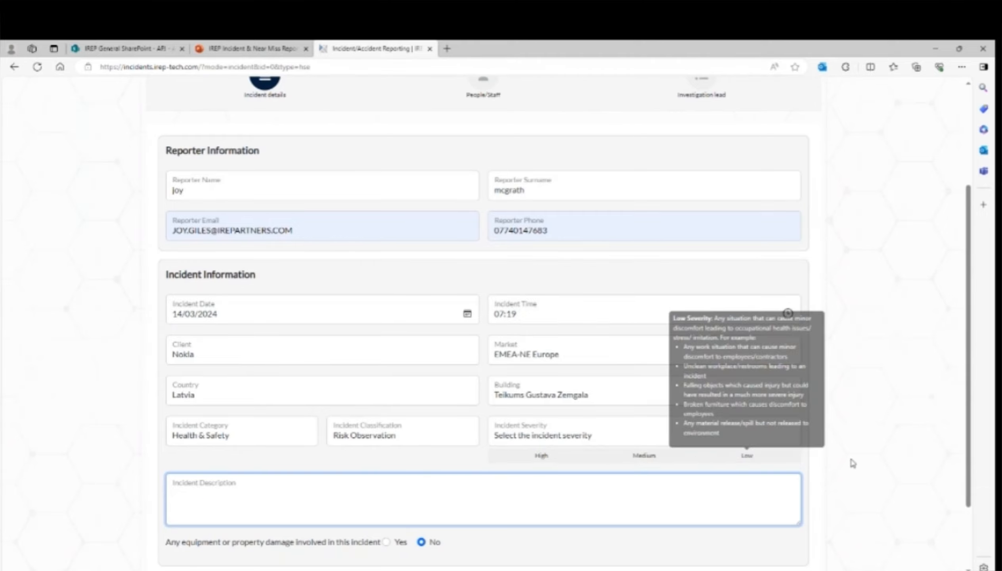
pyautogui.scroll(-3, 472, 468)
pyautogui.moveTo(527, 372)
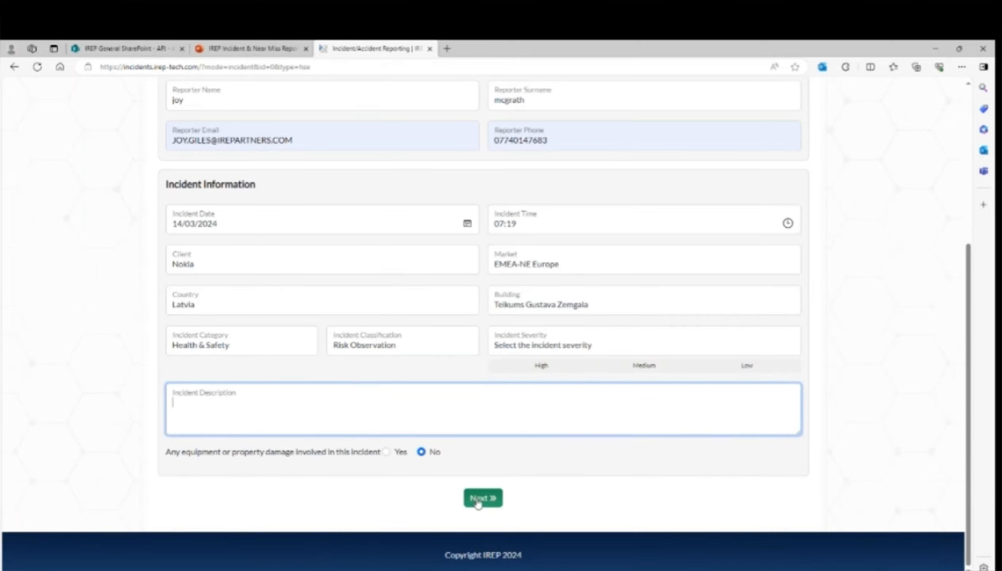
pyautogui.click(478, 499)
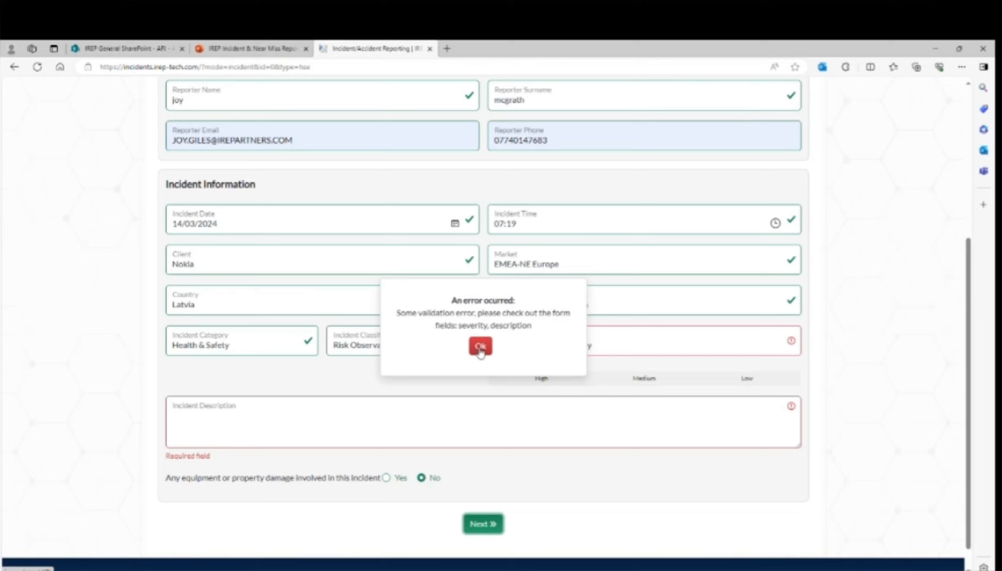
pyautogui.click(481, 346)
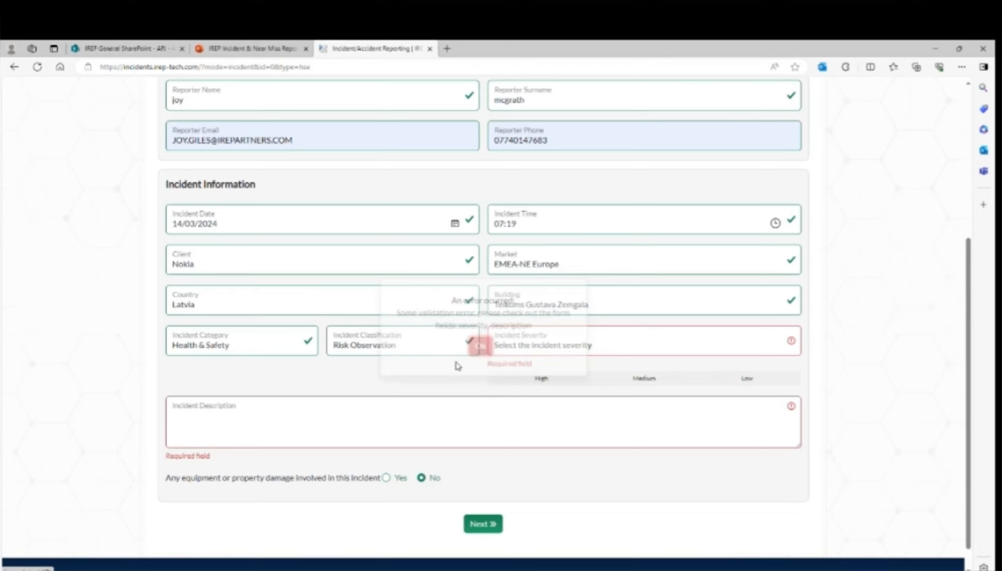
# - Enter description 'xxxxxx', set severity to Low, and advance to the People/Staff section
pyautogui.click(243, 410)
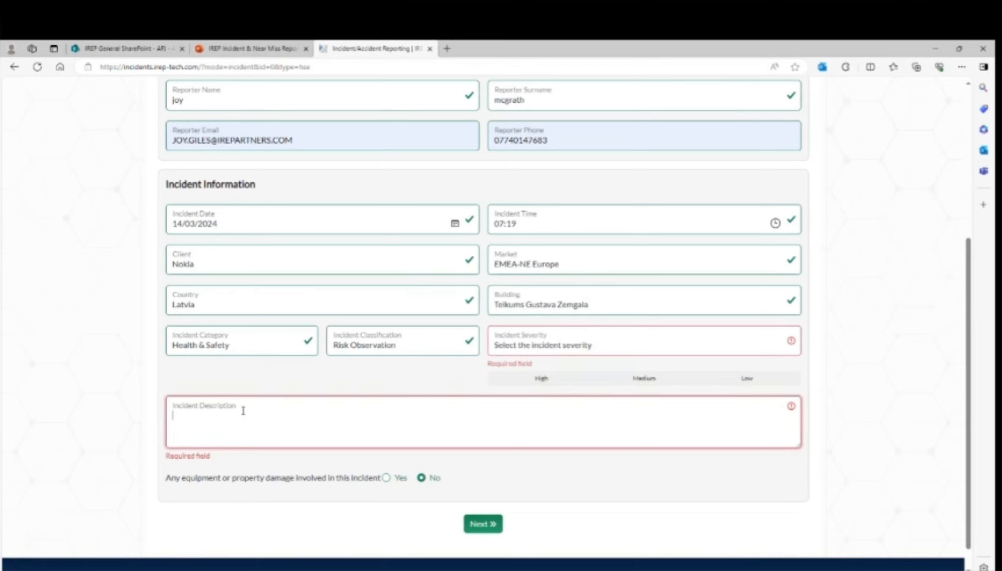
pyautogui.write('xxxxxx')
pyautogui.click(480, 525)
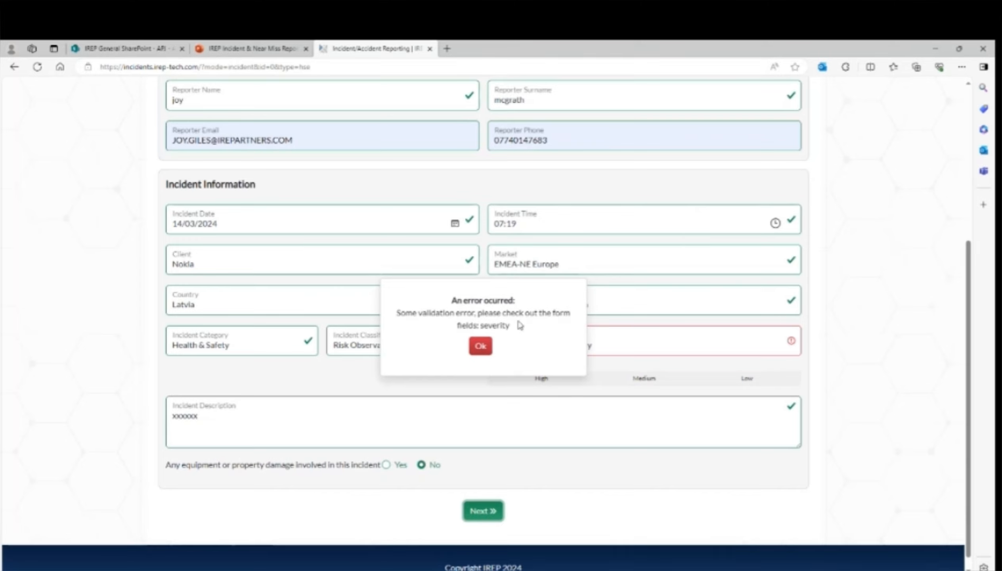
pyautogui.click(480, 346)
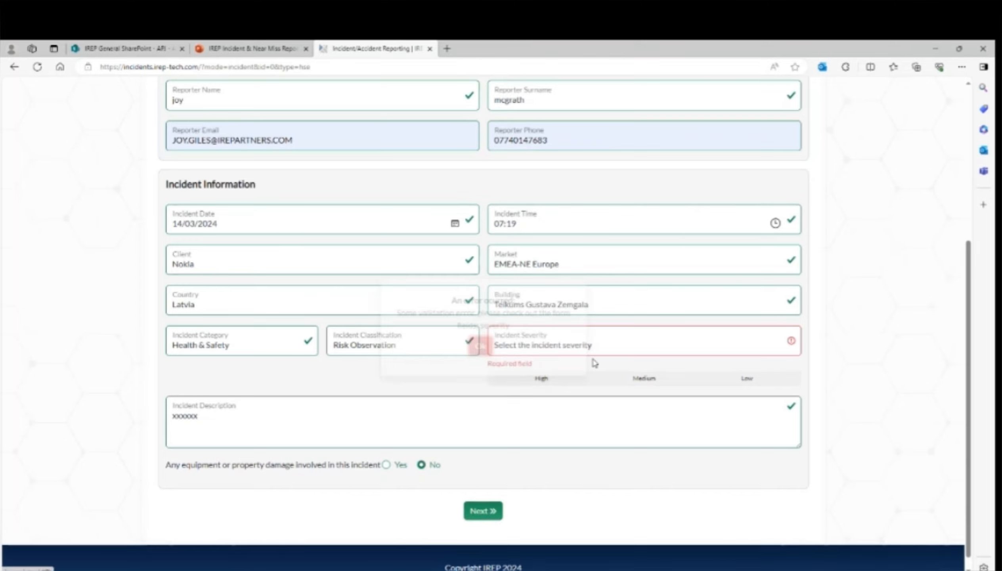
pyautogui.click(763, 350)
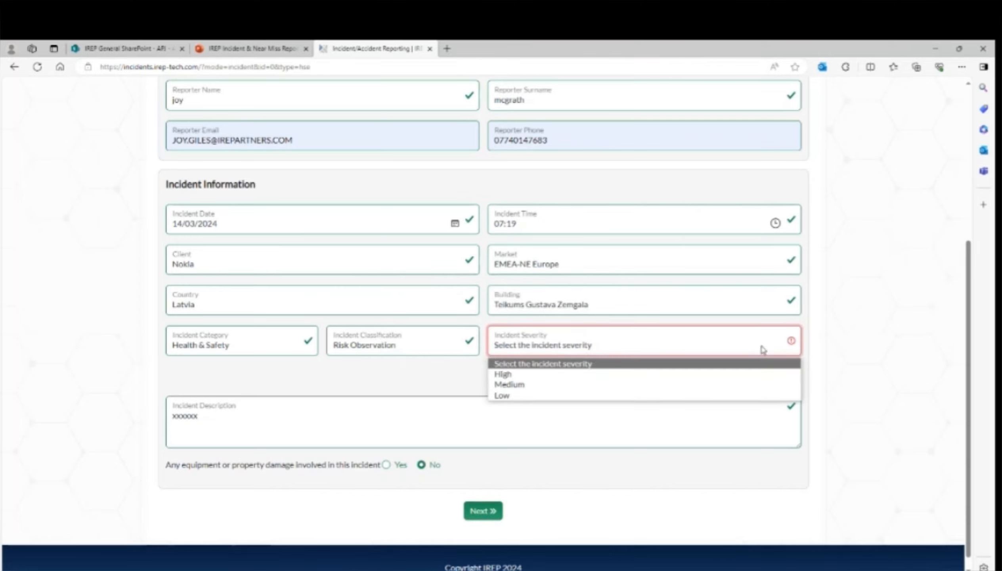
pyautogui.click(499, 396)
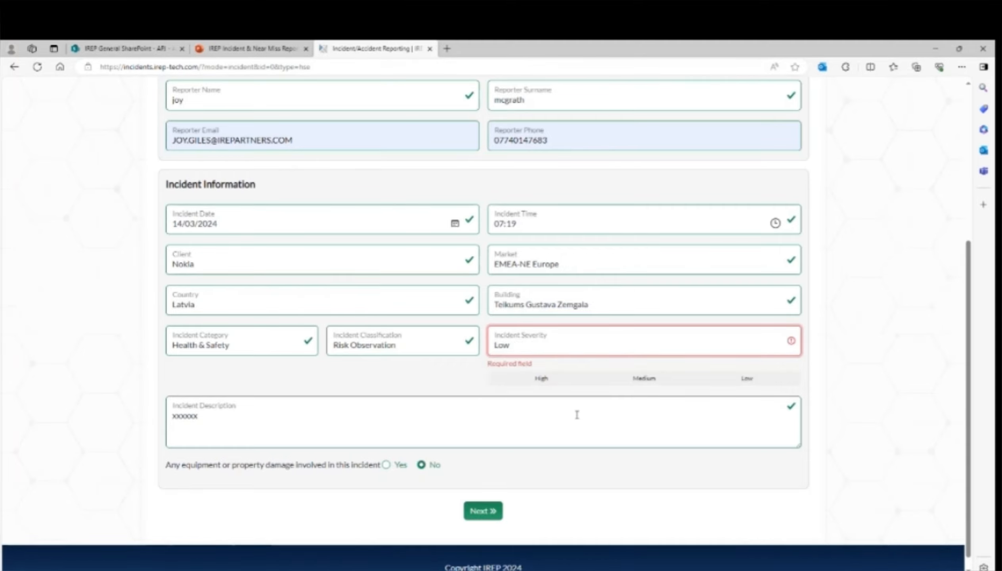
pyautogui.click(481, 511)
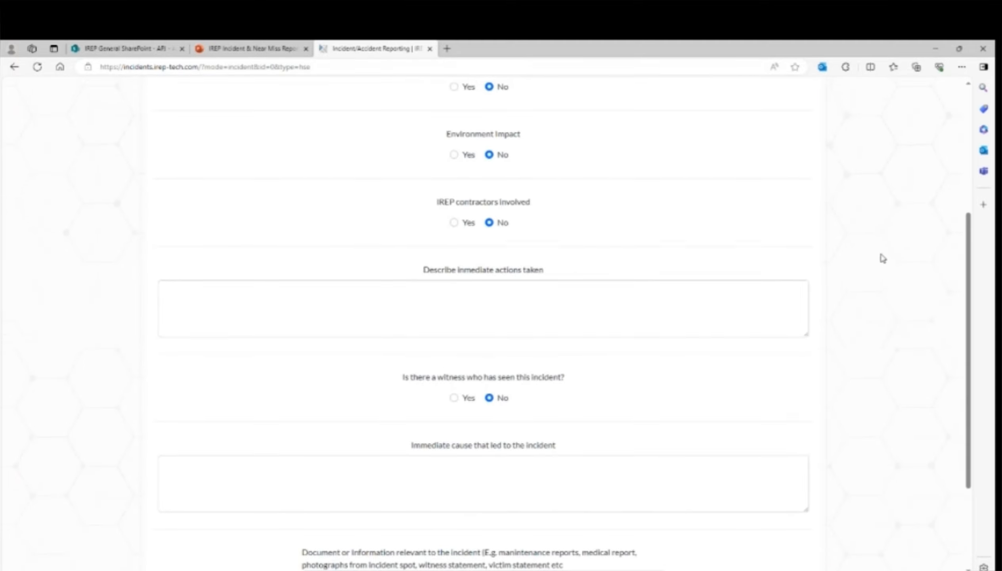
pyautogui.scroll(5, 879, 260)
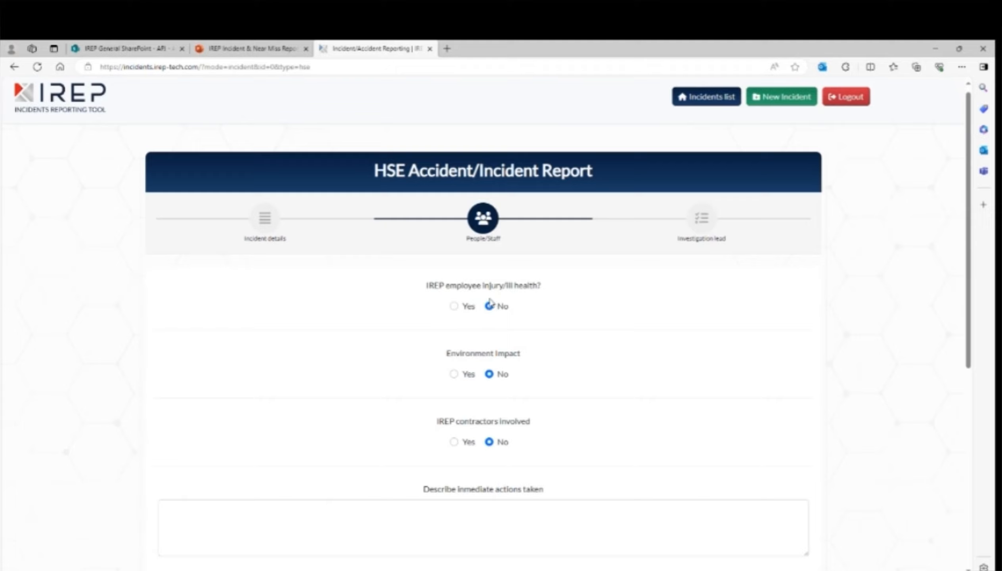
pyautogui.click(455, 306)
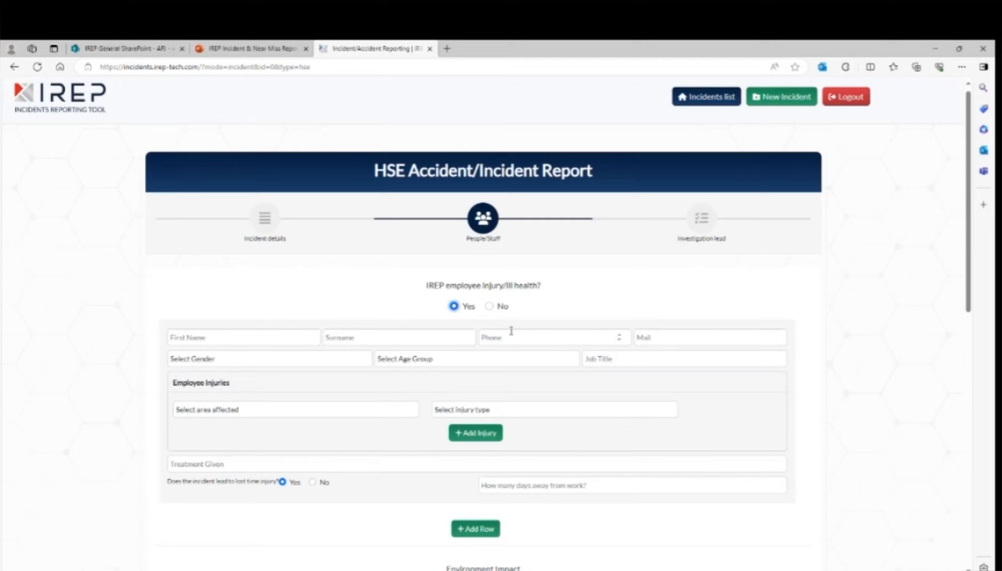
pyautogui.click(489, 307)
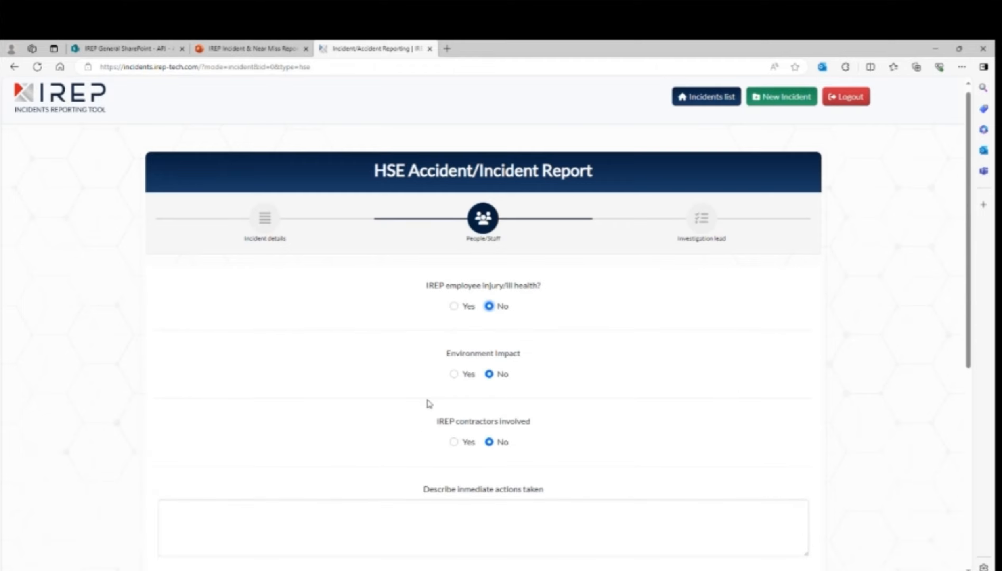
pyautogui.click(453, 374)
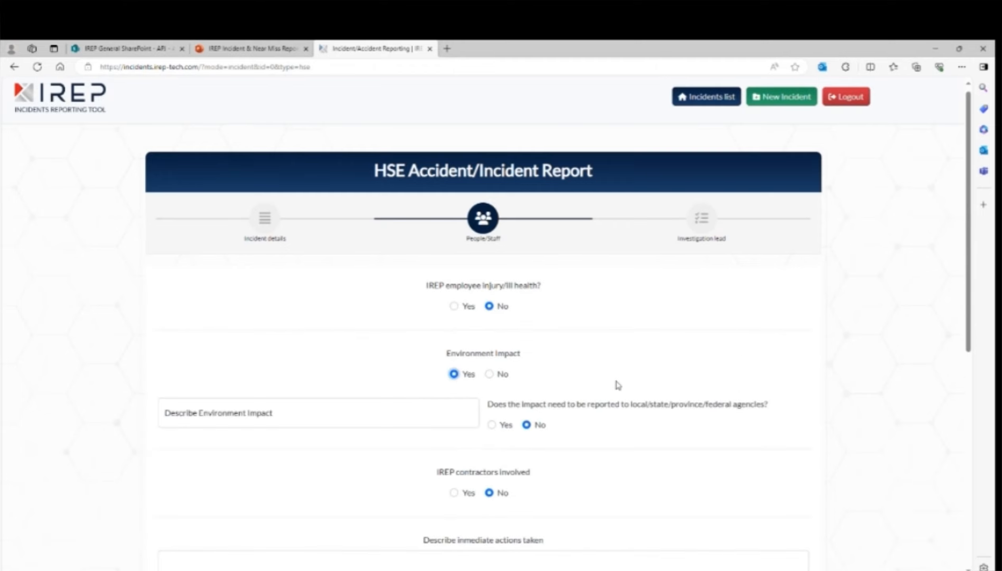
pyautogui.scroll(-2, 620, 381)
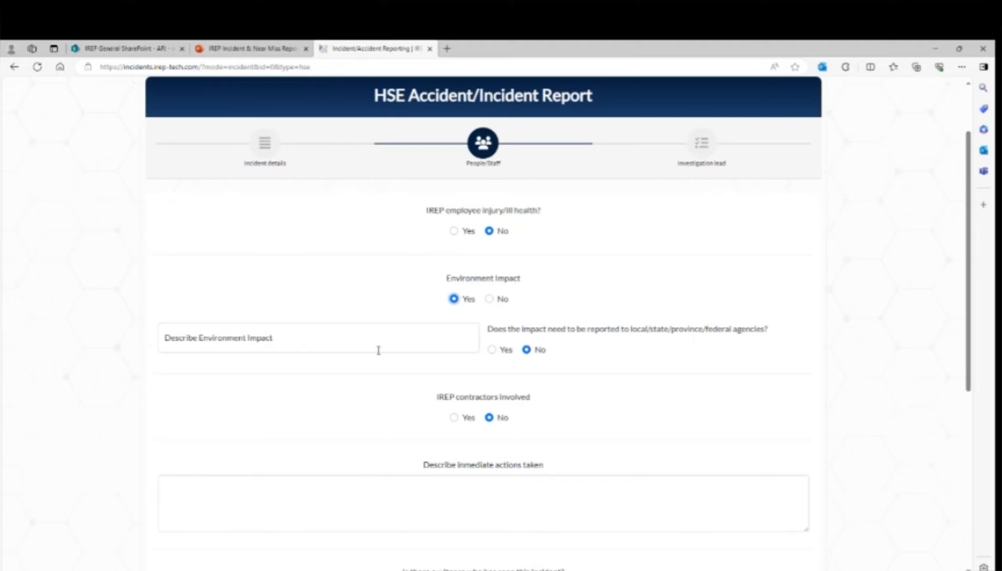
pyautogui.click(492, 350)
pyautogui.click(530, 350)
pyautogui.scroll(-2, 568, 390)
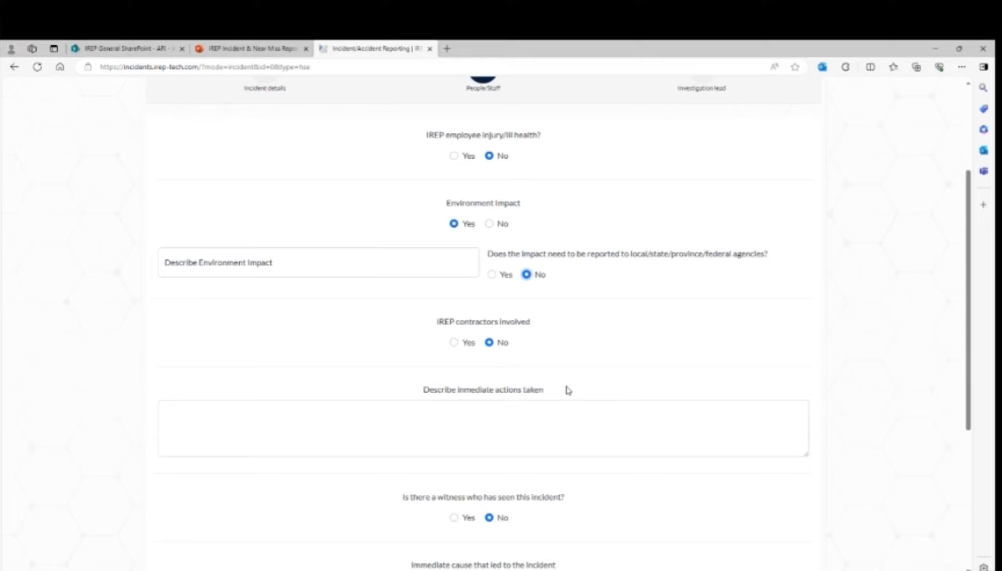
pyautogui.click(454, 342)
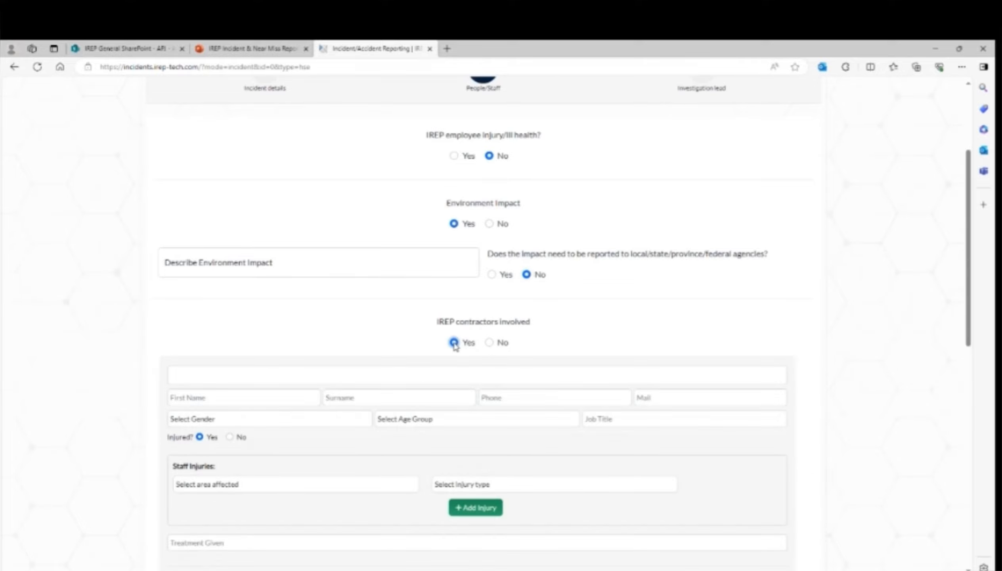
pyautogui.scroll(-4, 458, 385)
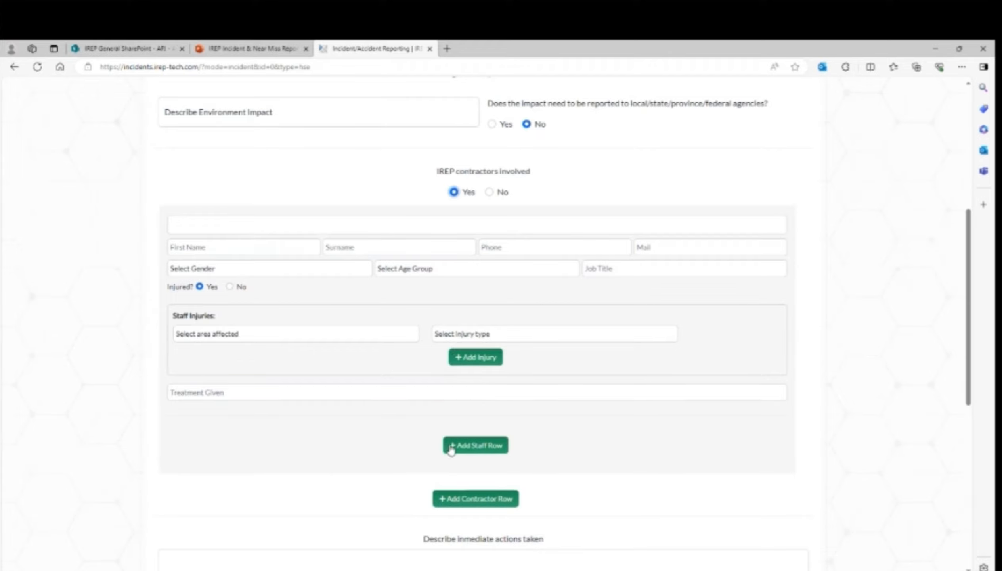
pyautogui.click(489, 192)
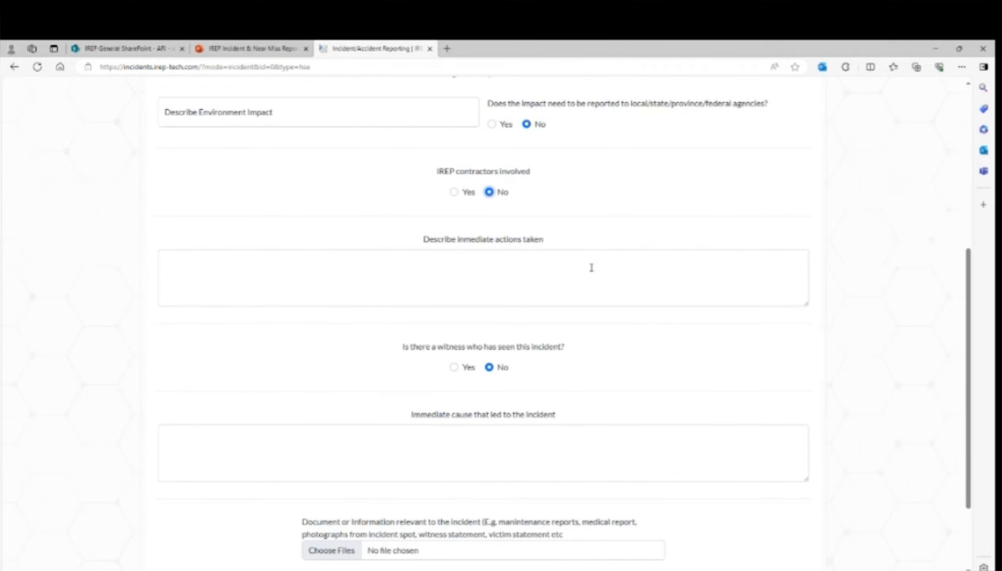
pyautogui.click(264, 268)
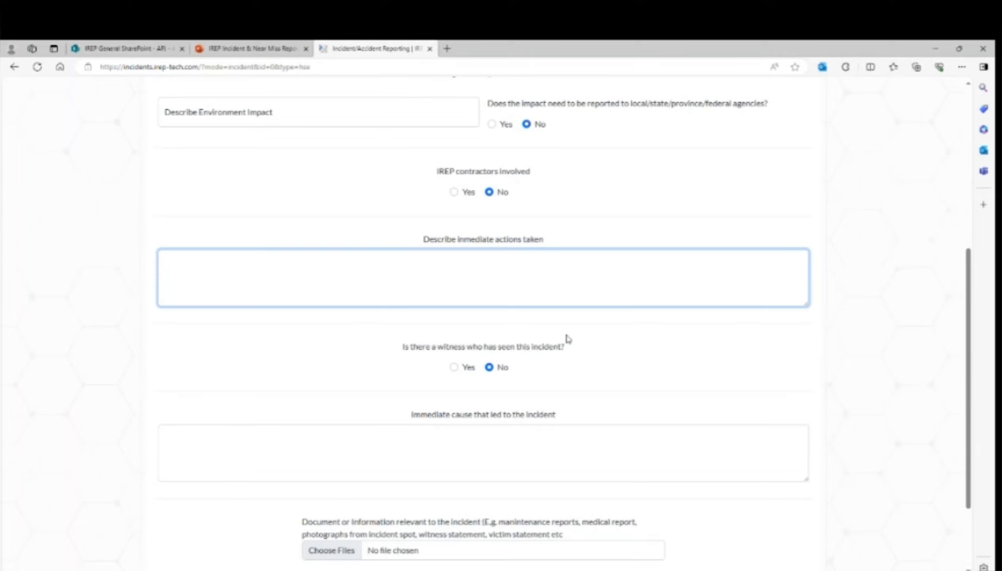
pyautogui.scroll(-2, 566, 337)
pyautogui.click(454, 293)
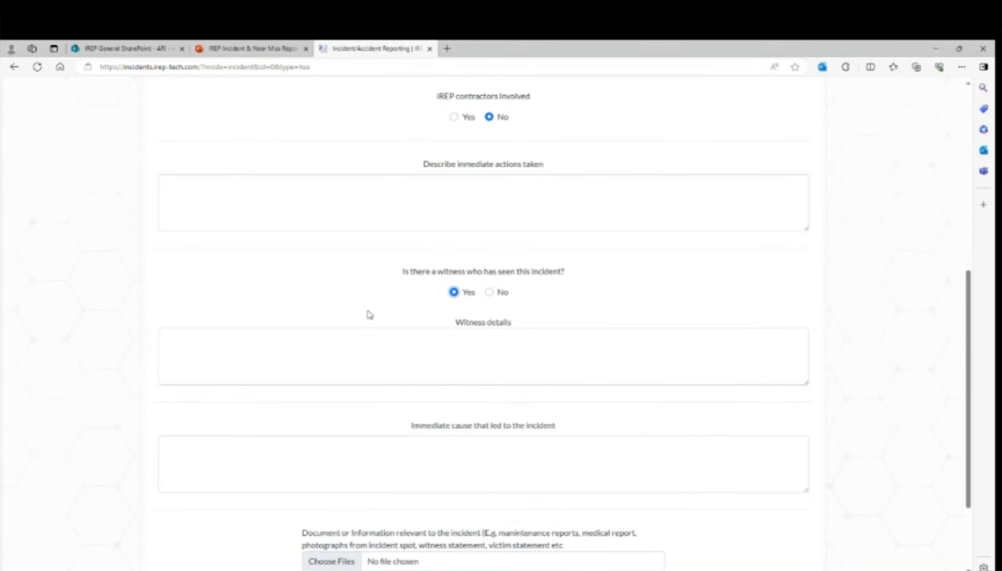
pyautogui.click(212, 342)
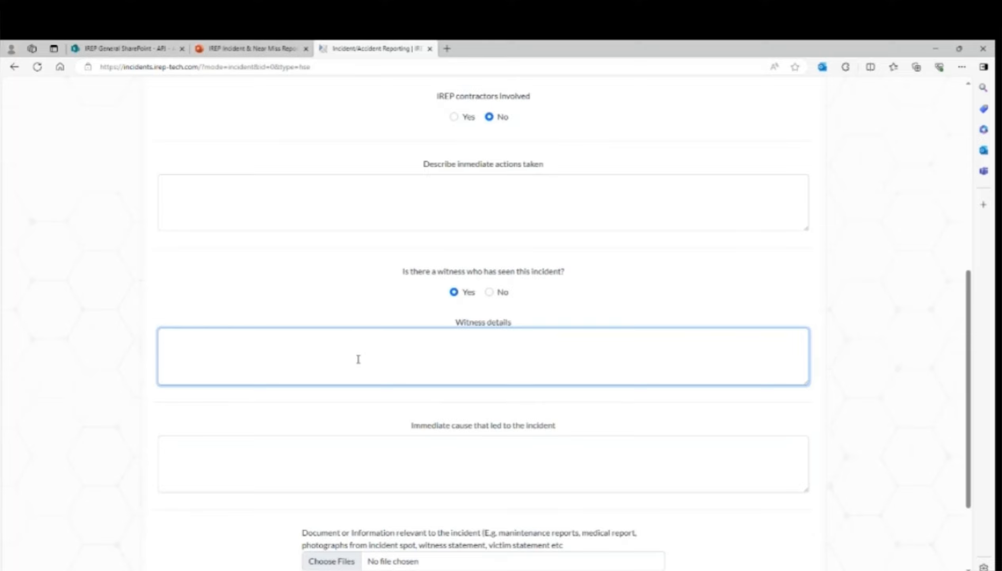
pyautogui.click(490, 294)
pyautogui.scroll(-1, 543, 338)
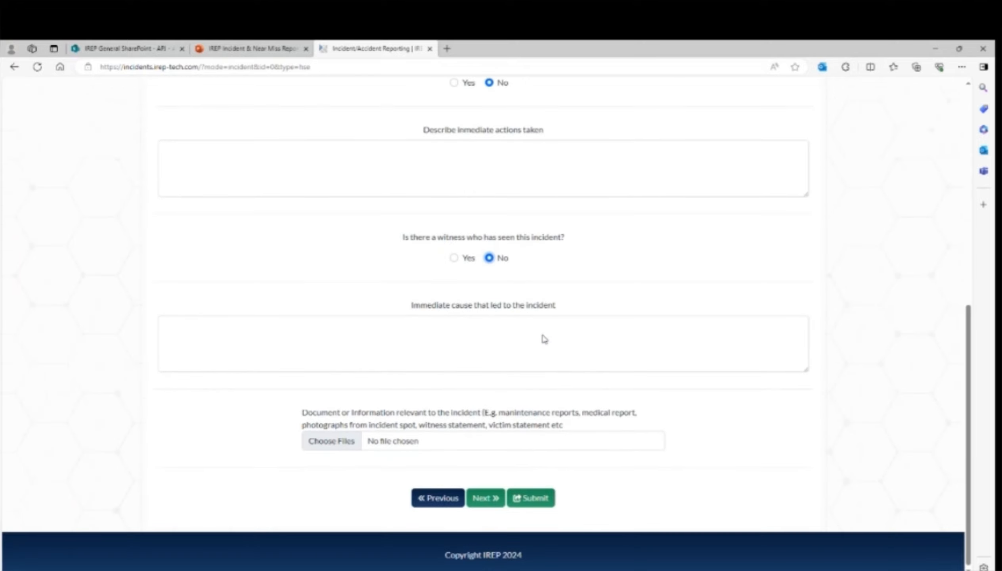
# - Try advancing from the Immediate cause field, triggering errors for impact, actions and cause
pyautogui.click(200, 334)
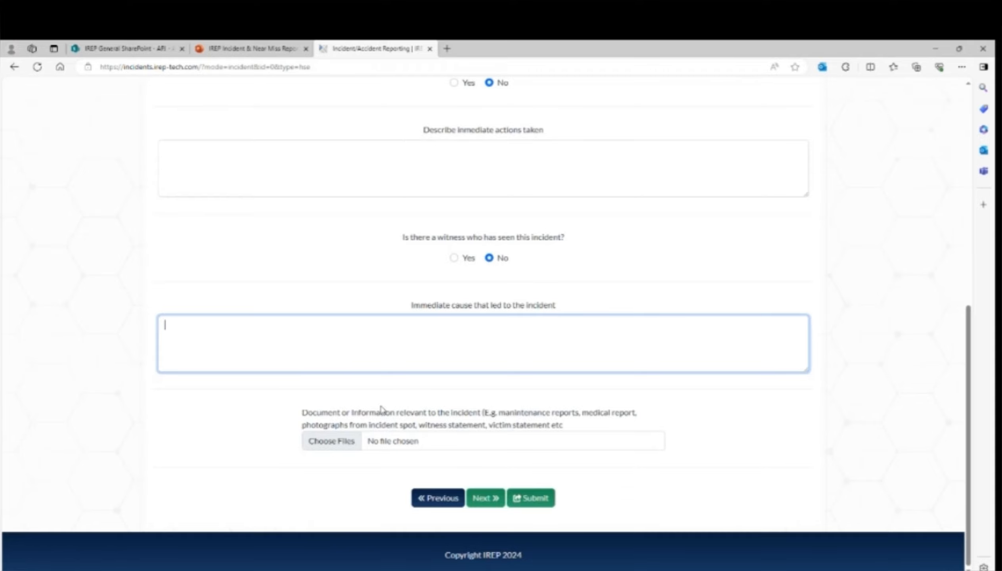
pyautogui.click(487, 502)
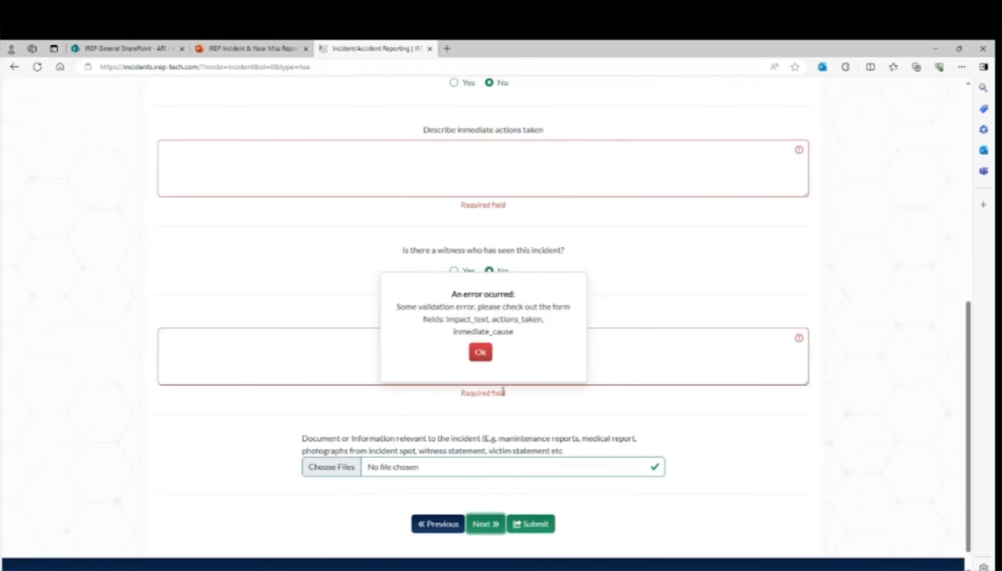
# - Dismiss the error and enter 'xxxx' in immediate actions, immediate cause and environment impact
pyautogui.click(481, 357)
pyautogui.click(262, 174)
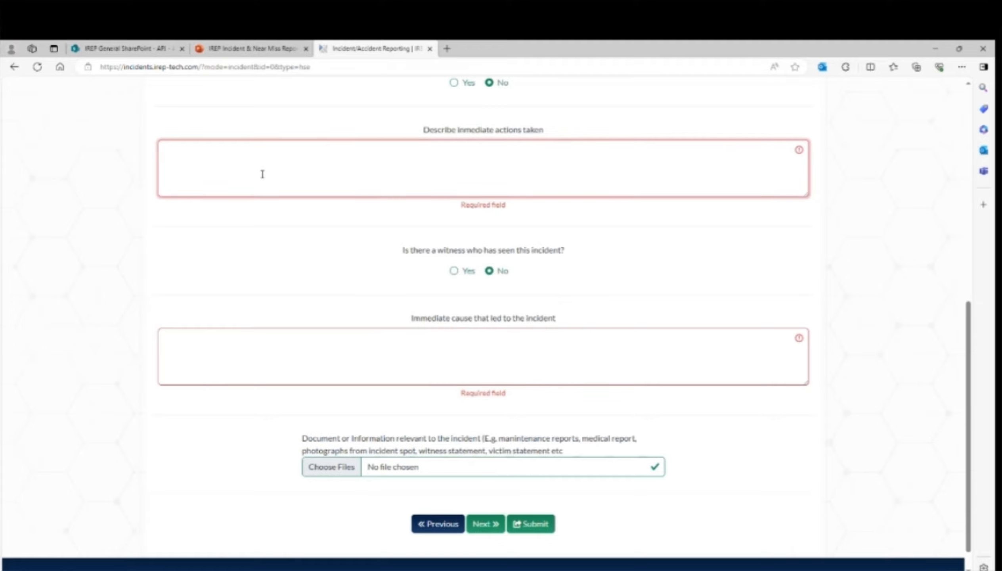
pyautogui.write('xxxx')
pyautogui.click(190, 339)
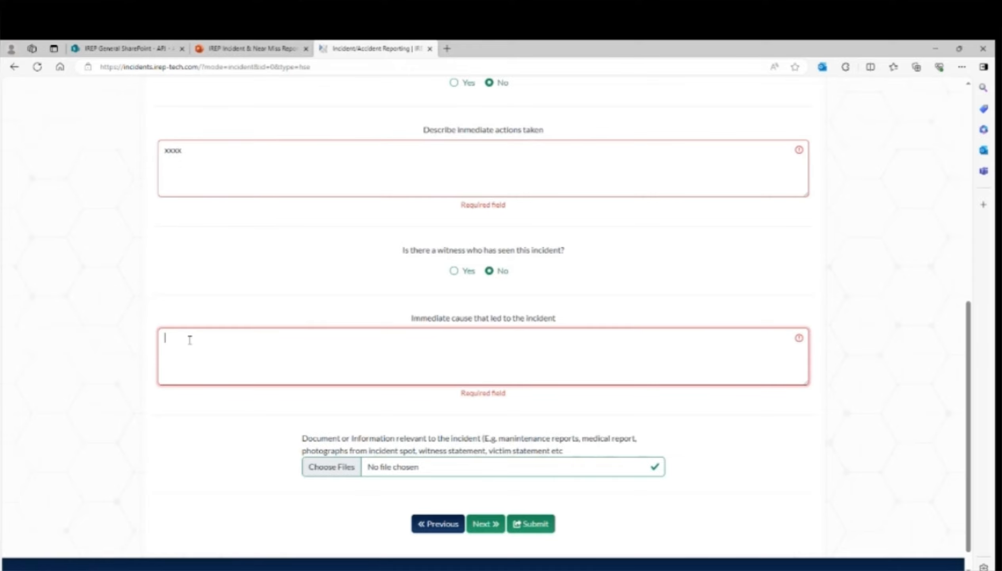
pyautogui.write('xxxx')
pyautogui.scroll(5, 306, 295)
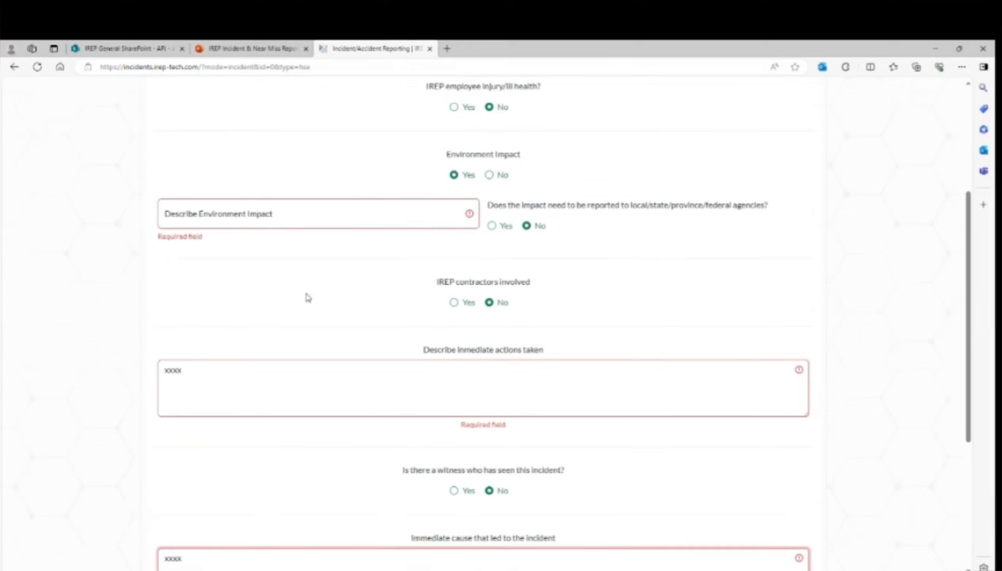
pyautogui.scroll(2, 307, 297)
pyautogui.click(306, 295)
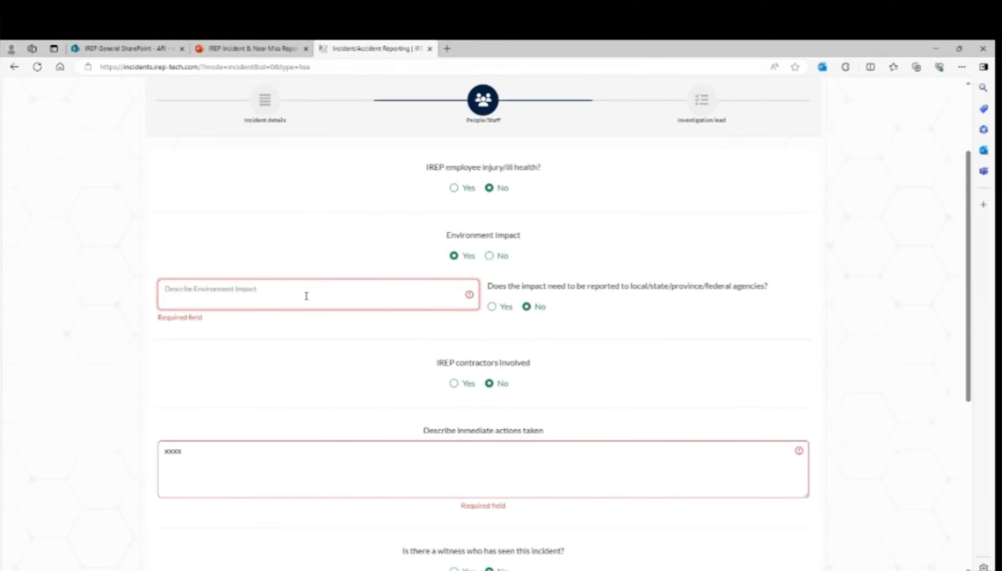
pyautogui.write('xxxx')
pyautogui.scroll(-4, 313, 344)
pyautogui.scroll(-5, 314, 344)
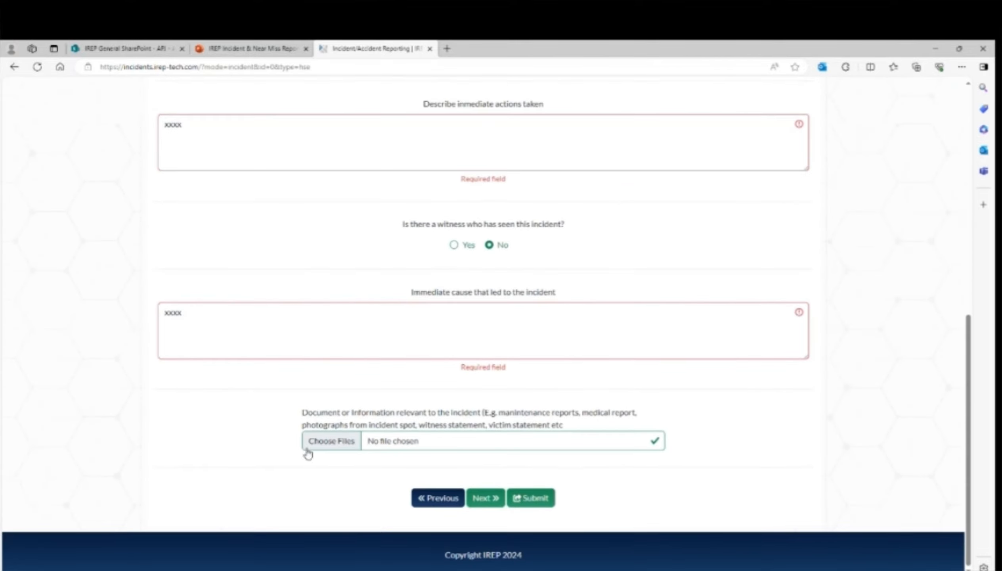
# - Go to the Next page, the report's Investigation lead section
pyautogui.click(481, 499)
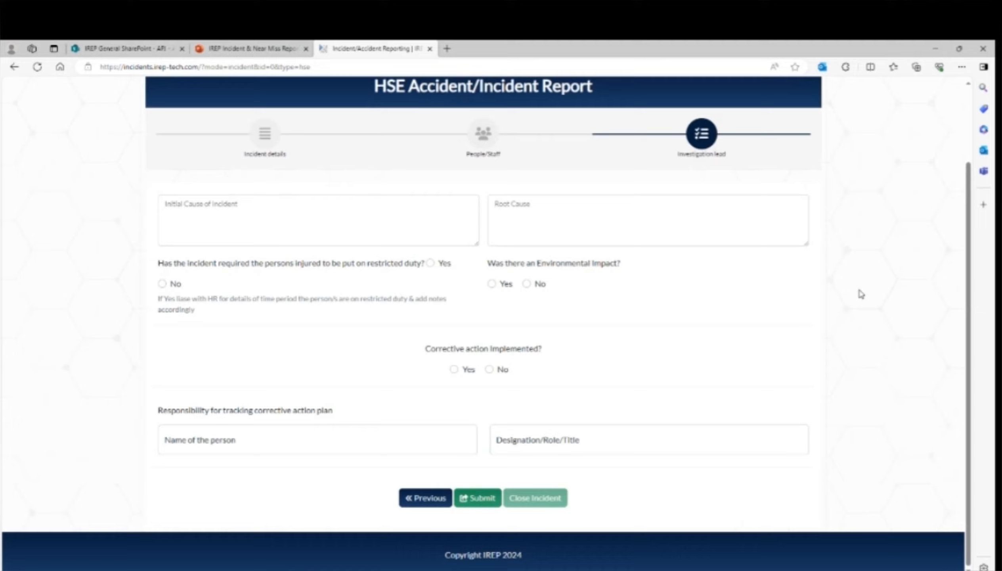
# - Step back through People/Staff to the Incident details page of the report
pyautogui.click(417, 496)
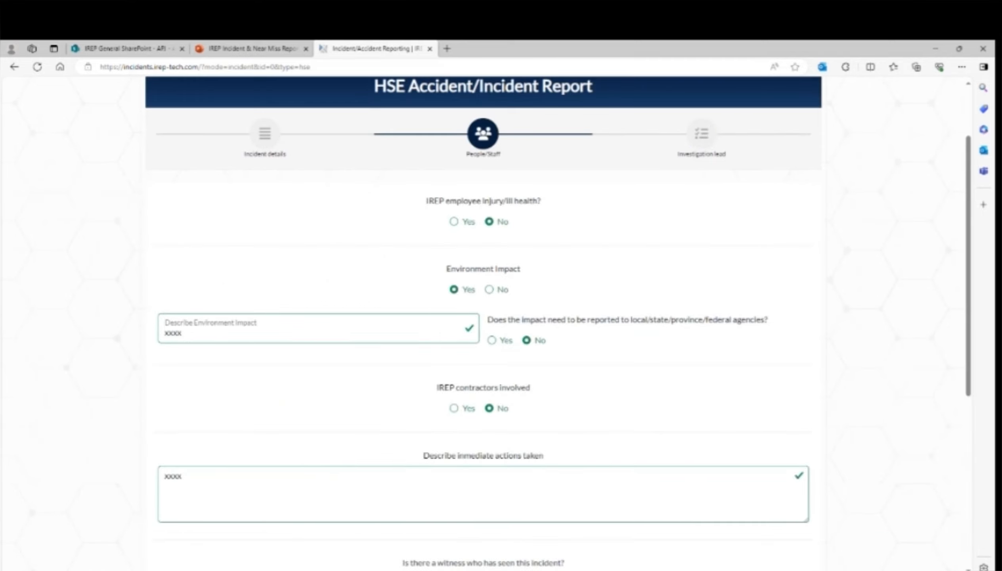
pyautogui.scroll(-7, 472, 529)
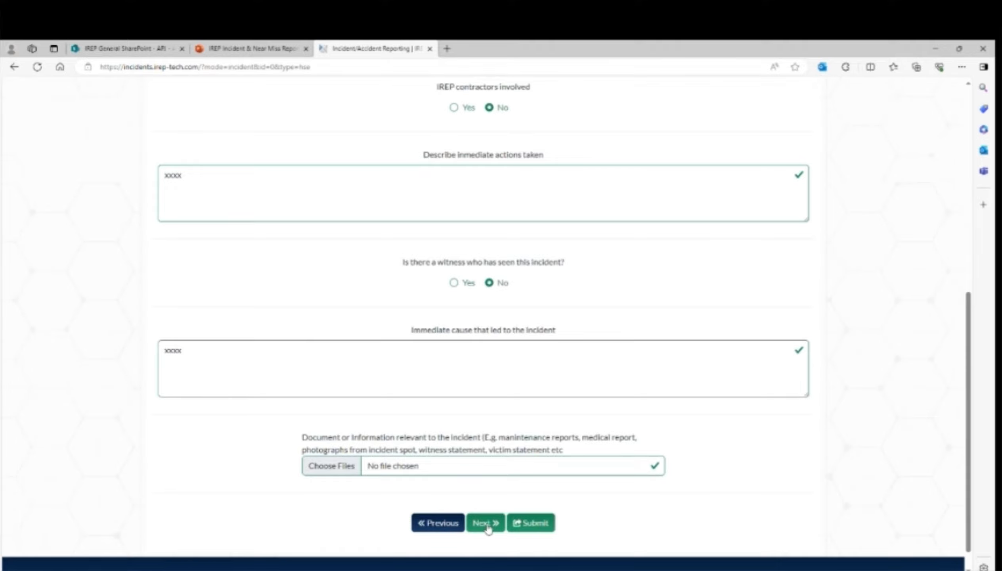
pyautogui.click(442, 524)
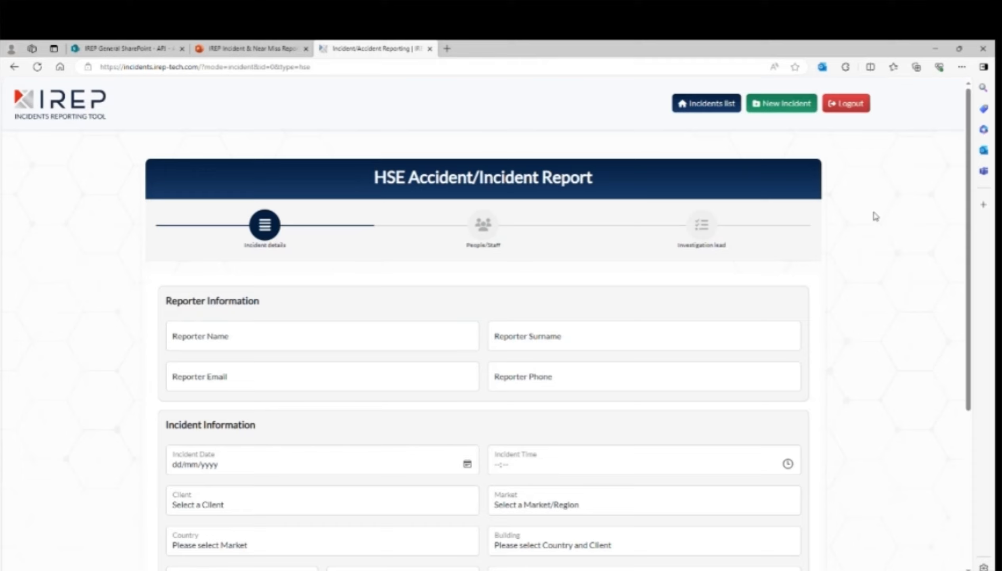
pyautogui.scroll(-5, 888, 246)
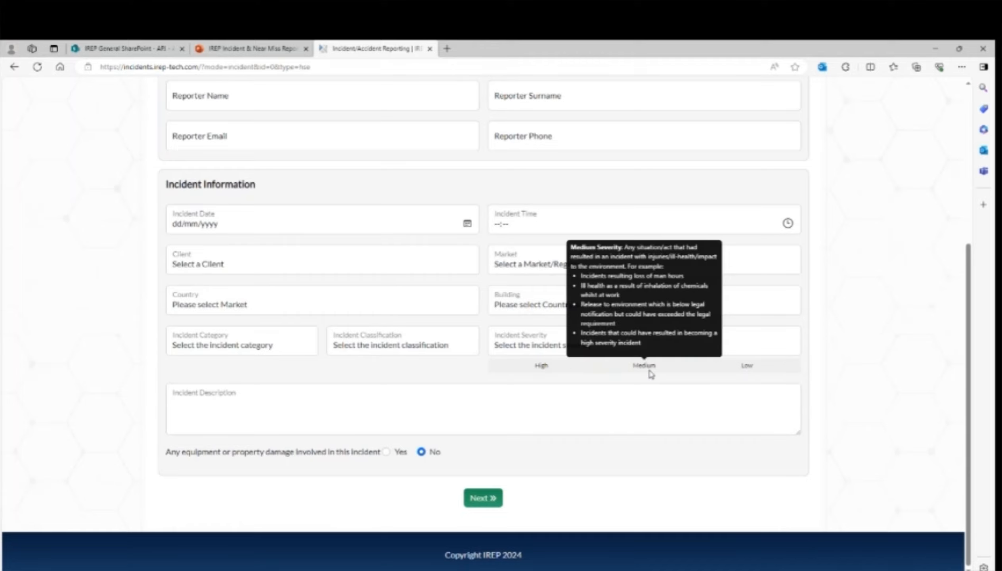
pyautogui.moveTo(760, 367)
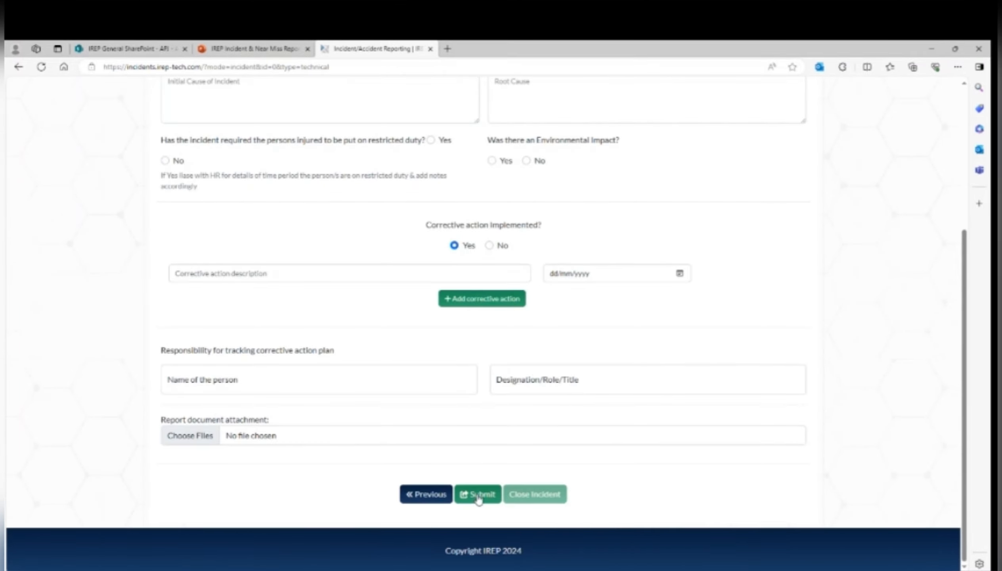
# - Submit the completed HSE incident report from the Investigation lead page
pyautogui.click(478, 494)
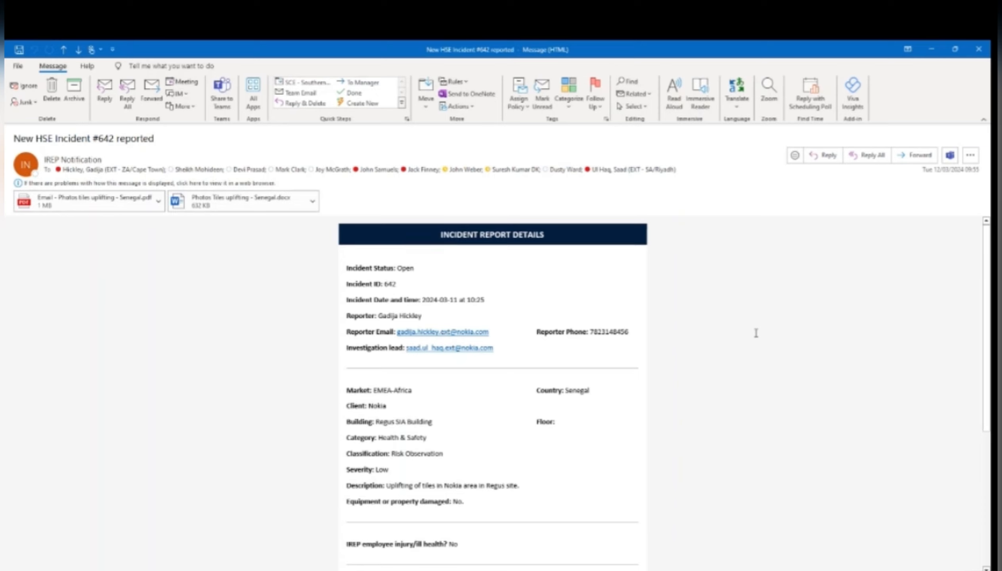